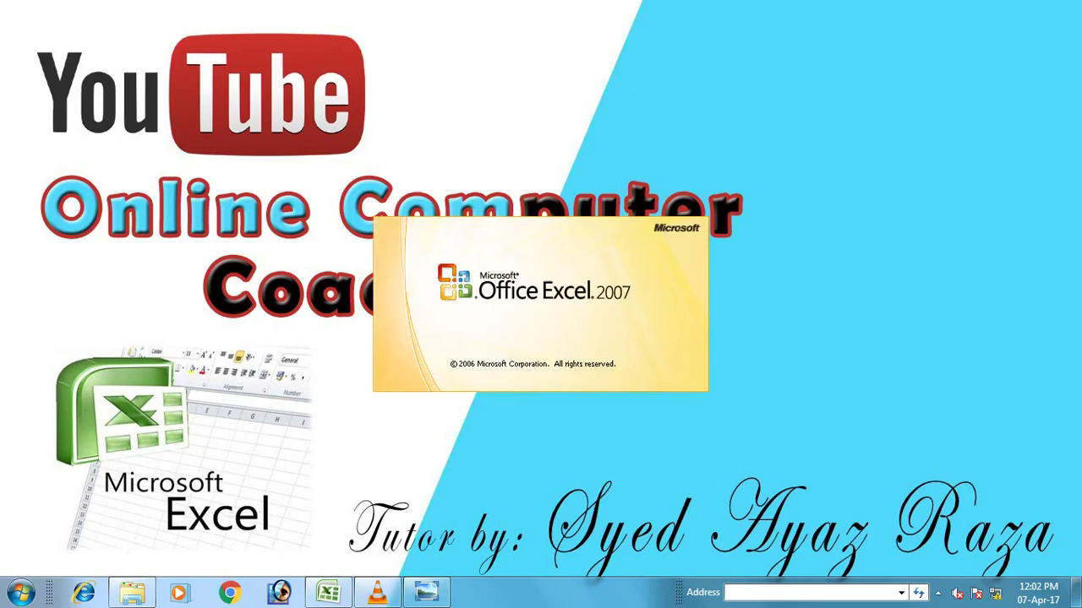
Step: Zoom the empty Sheet1 of the new Book1 in to 200%
scroll(541, 338, "up", 1)
scroll(541, 338, "up", 1)
scroll(541, 338, "up", 1)
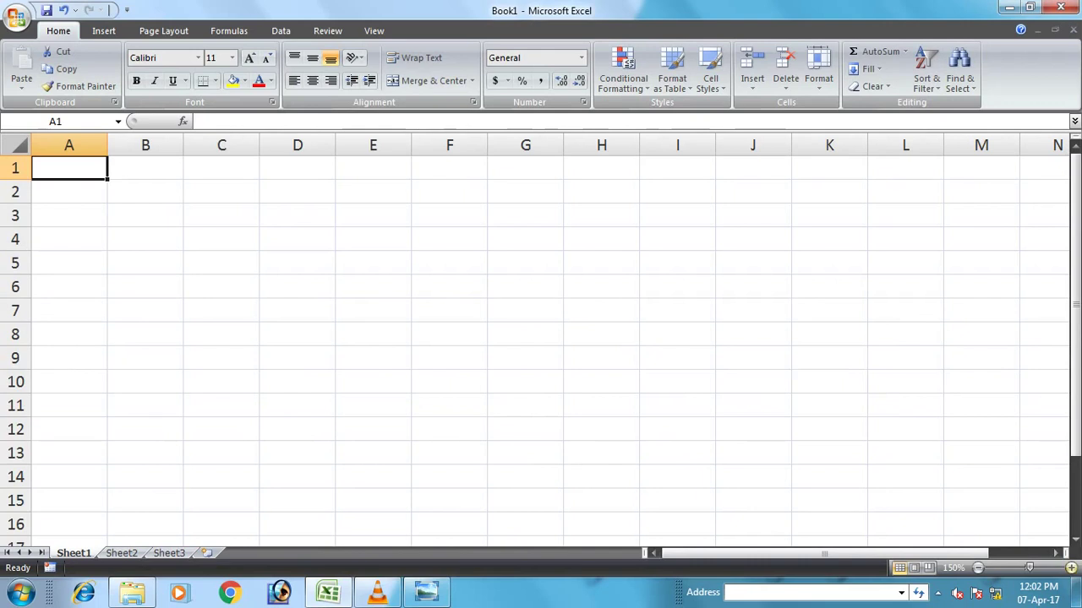
scroll(540, 338, "up", 1)
scroll(541, 338, "up", 1)
scroll(541, 338, "up", 1)
scroll(540, 338, "up", 1)
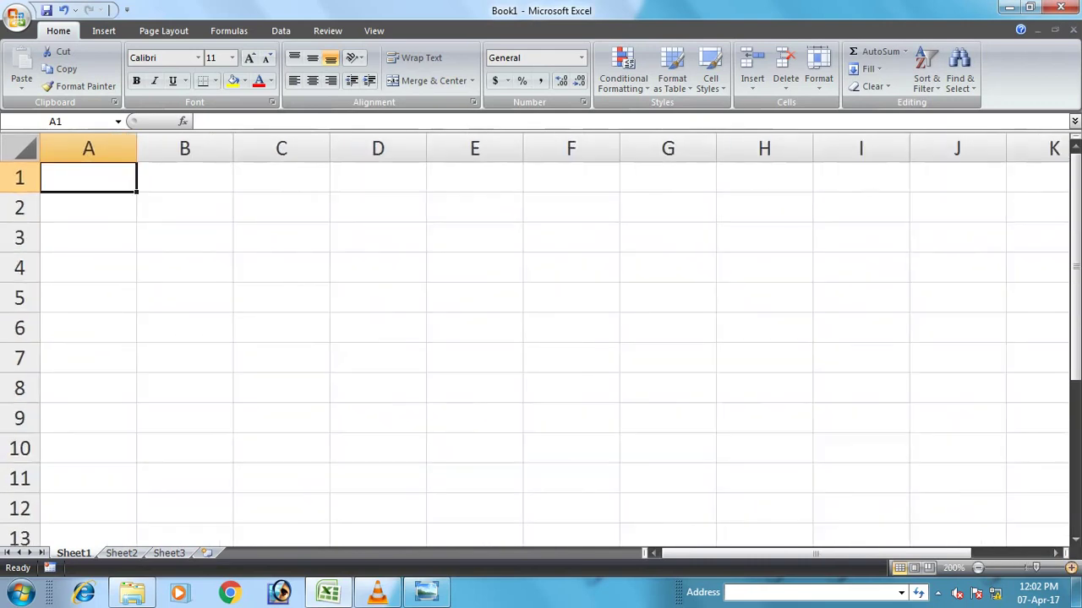
scroll(541, 338, "up", 1)
Step: Enter HONDA COMPANY, MONTHLY ATTENDANCE SHEET and FOR THE MONTH OF JANUARY 2017 in A1–A3
type("HO")
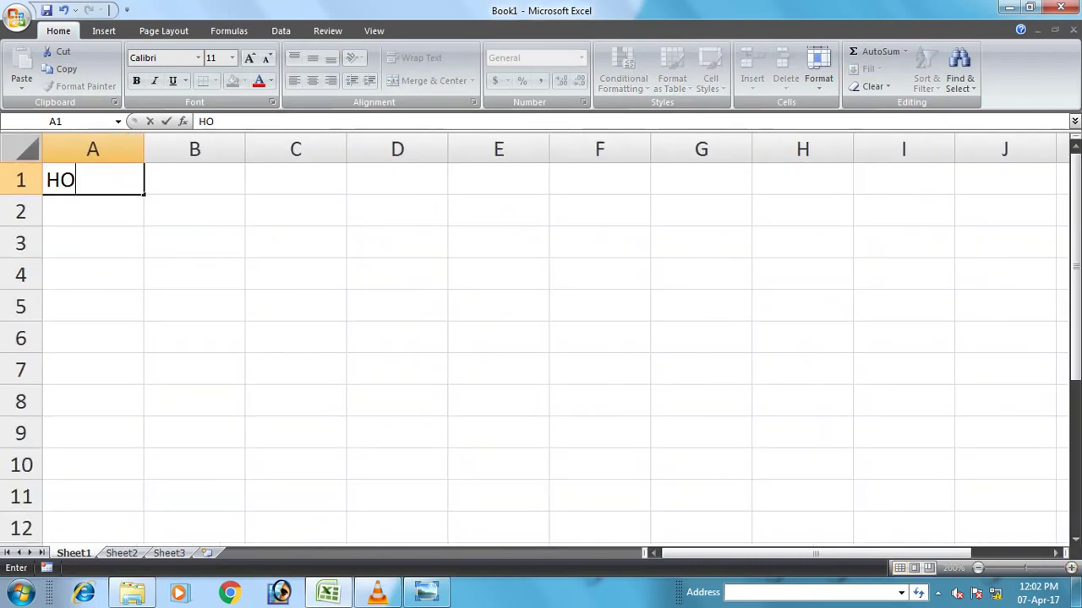
type("NDA COMPANY")
key("Return")
type("MONT")
key("BackSpace")
key("BackSpace")
key("BackSpace")
type("MOP")
type("NTHLY AT")
type("TENDANCE SHEET")
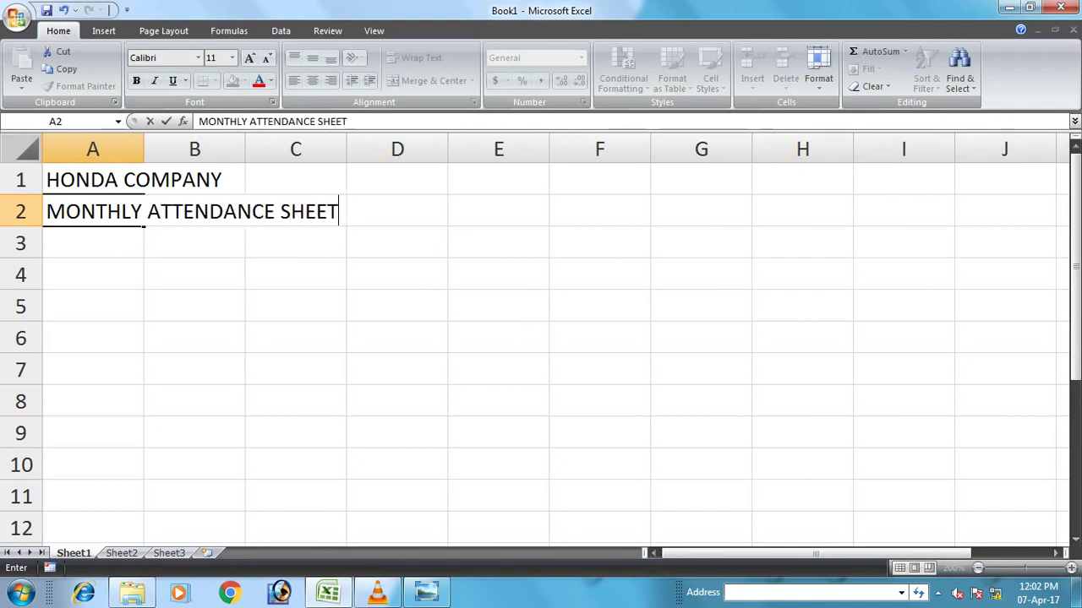
key("Return")
type("FOR THE MONTH OF ")
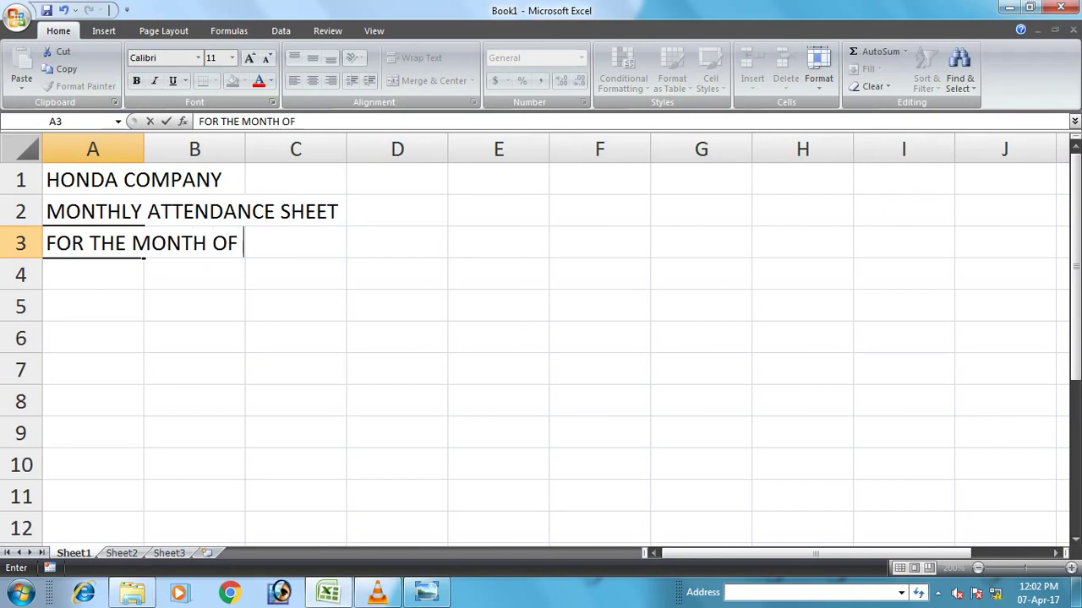
type("JANUARY ")
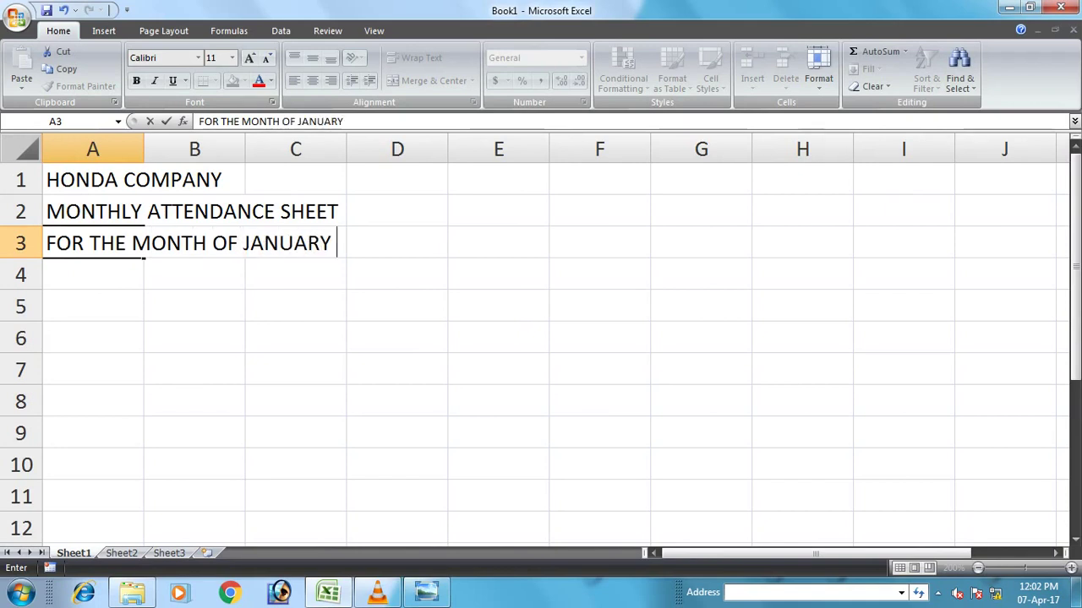
type("2017")
key("Return")
type("S")
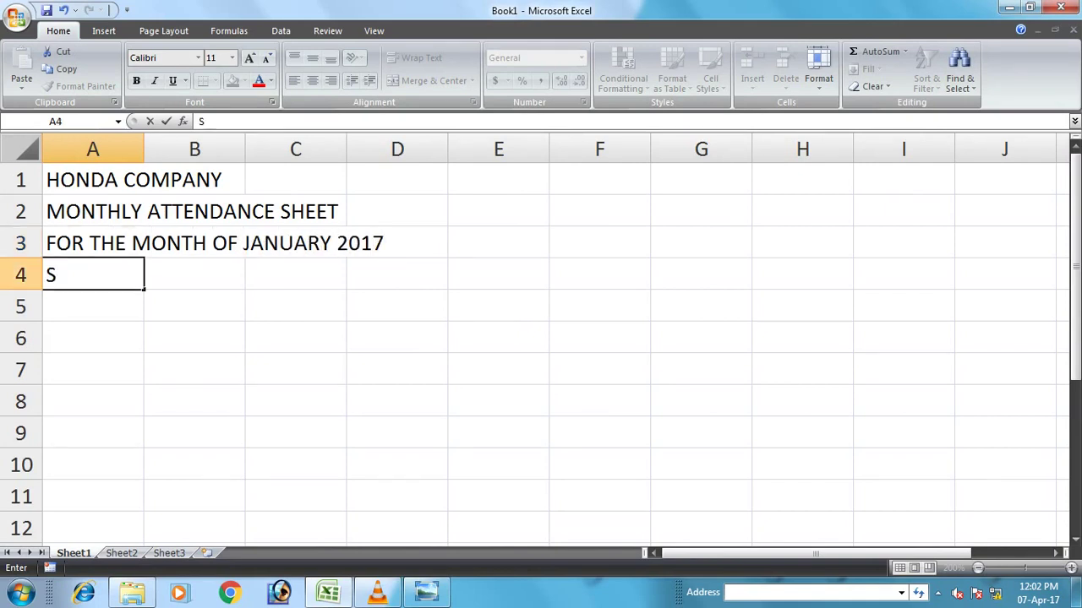
type(".NO.")
Step: Enter headings S.NO., NAME OF EMPLOYEES, DESIGNATION and TOTAL DAYS in A4:D4
key("Tab")
type("NAME OF EMPLOYEES")
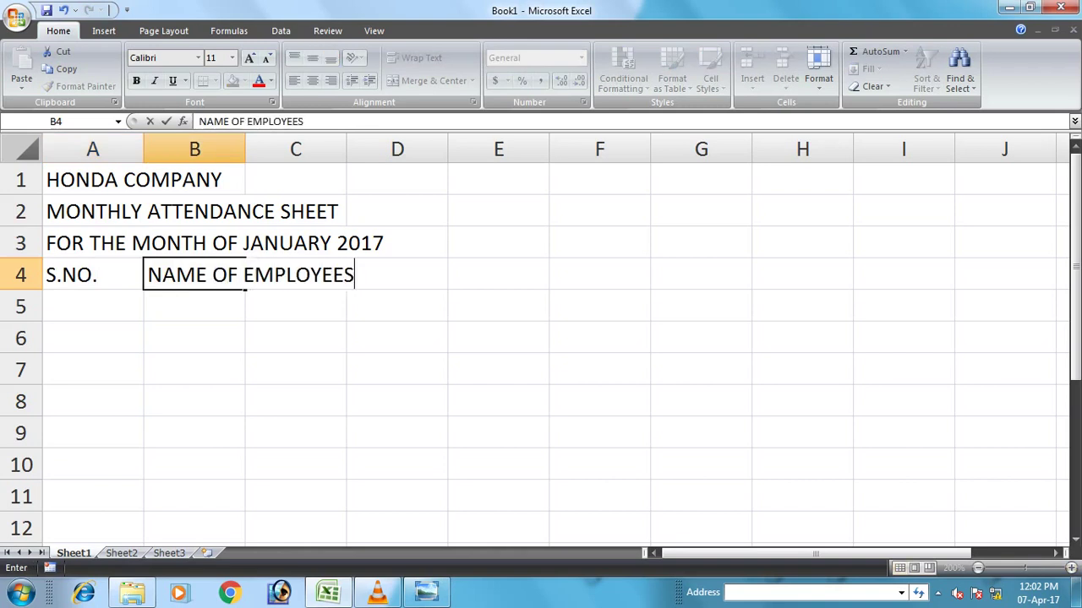
key("Tab")
type("DESIGNATION")
key("Tab")
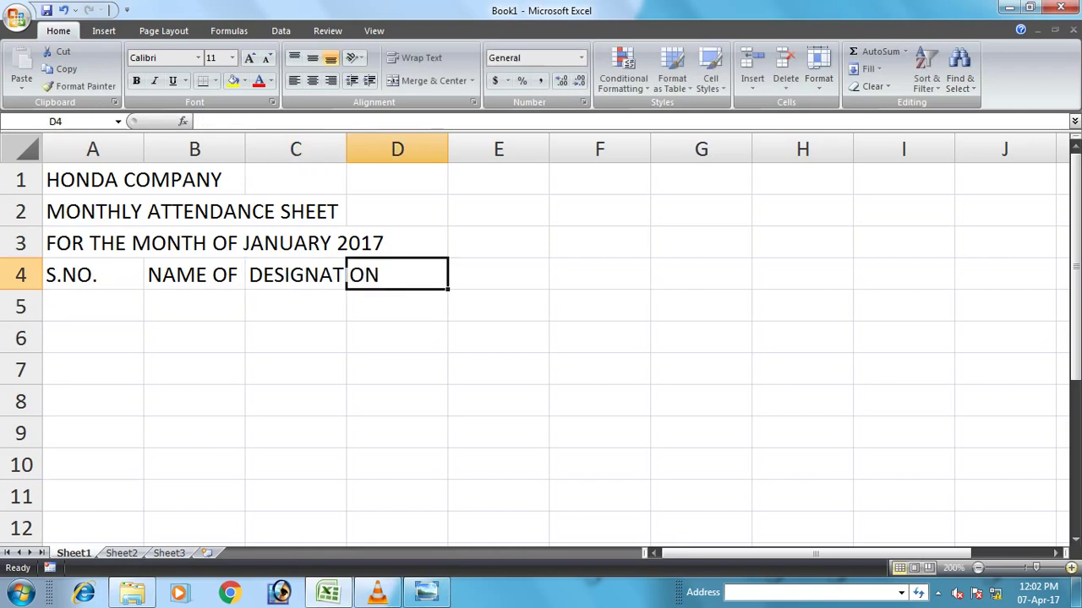
type("TOTAL DAYS")
key("Tab")
Step: Add headings PRESENT DAYS, ABSENT DAYS and PERCENTAGE in E4:G4
type("PRE")
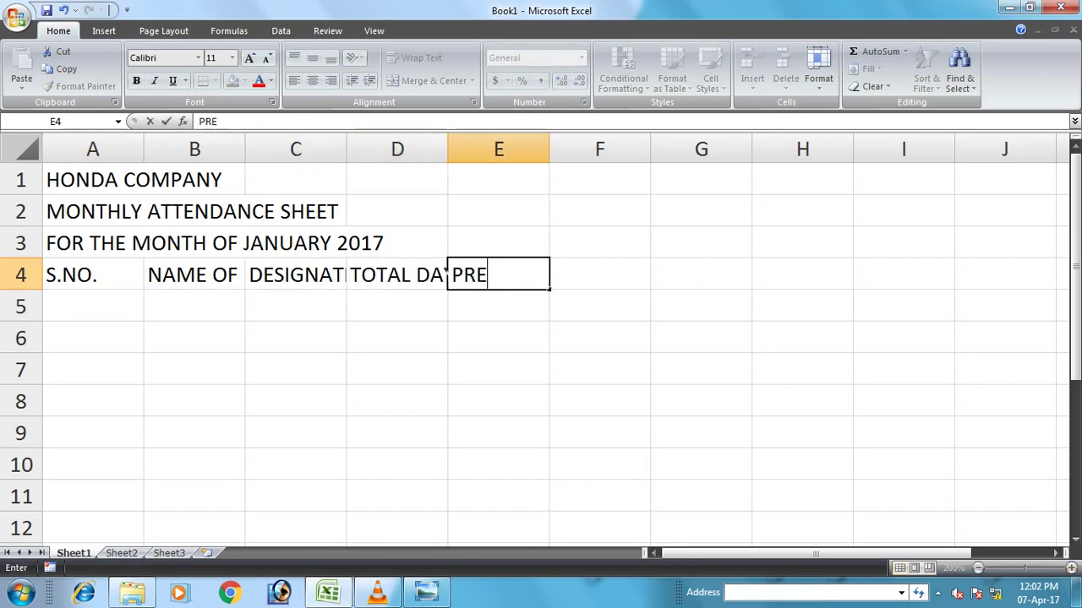
type("SENT DAYS")
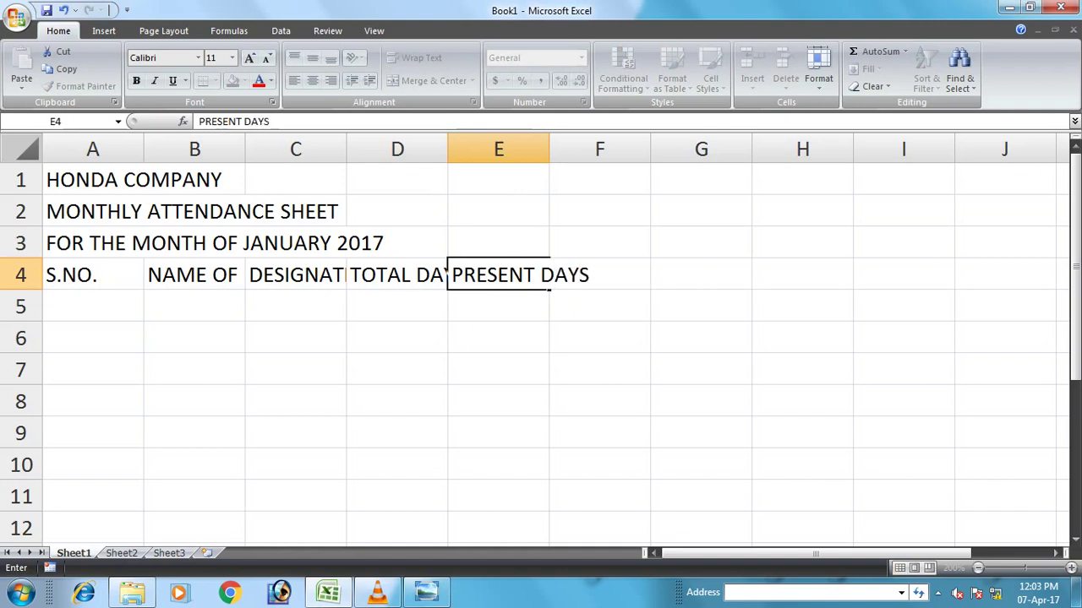
key("Tab")
type("AN")
key("BackSpace")
type("ENT DAYS")
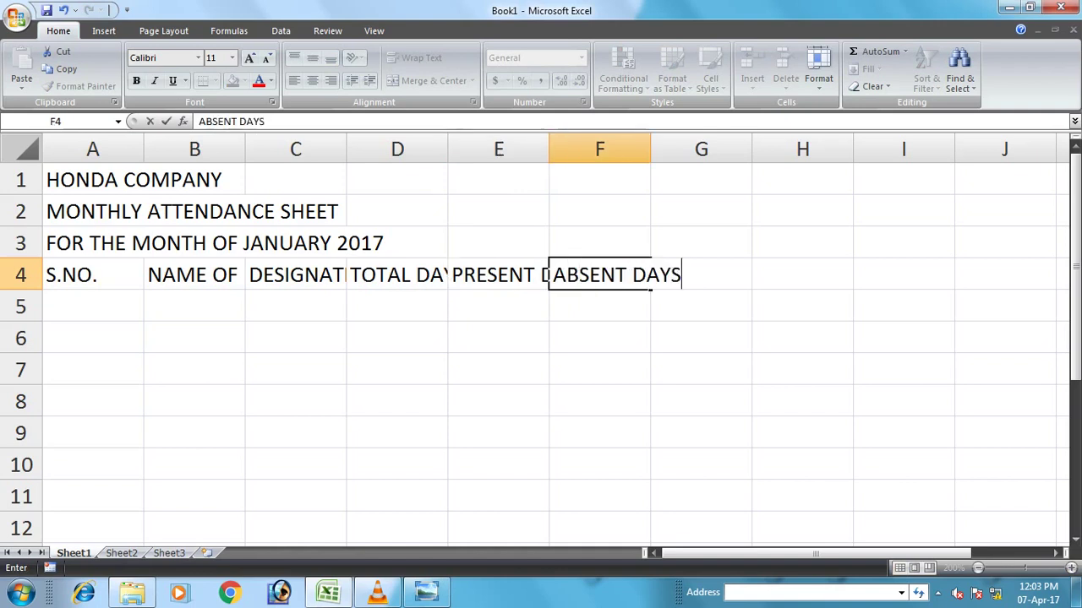
key("Tab")
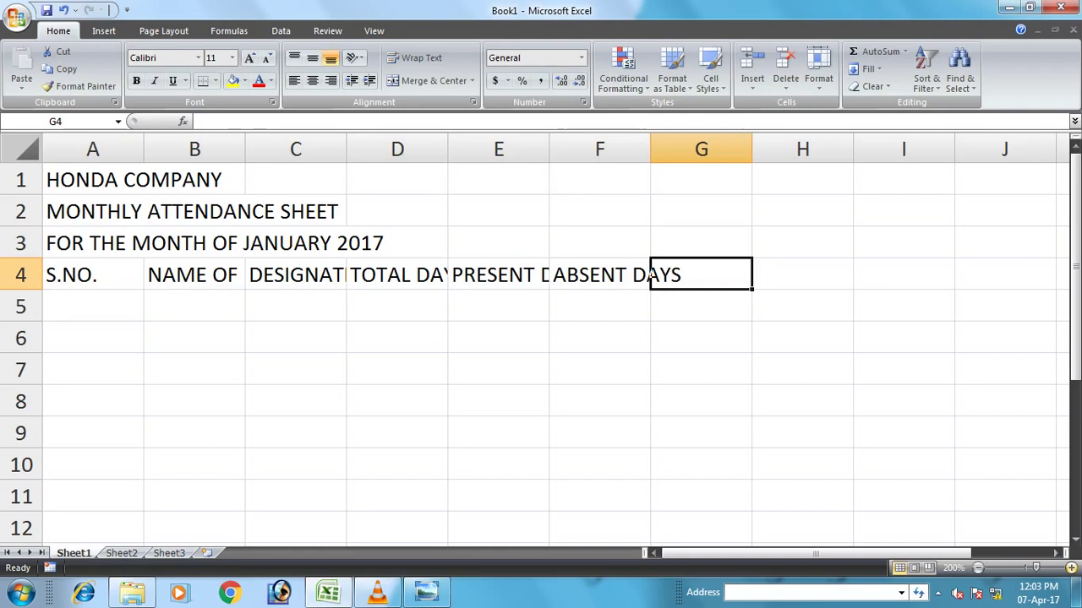
type("P")
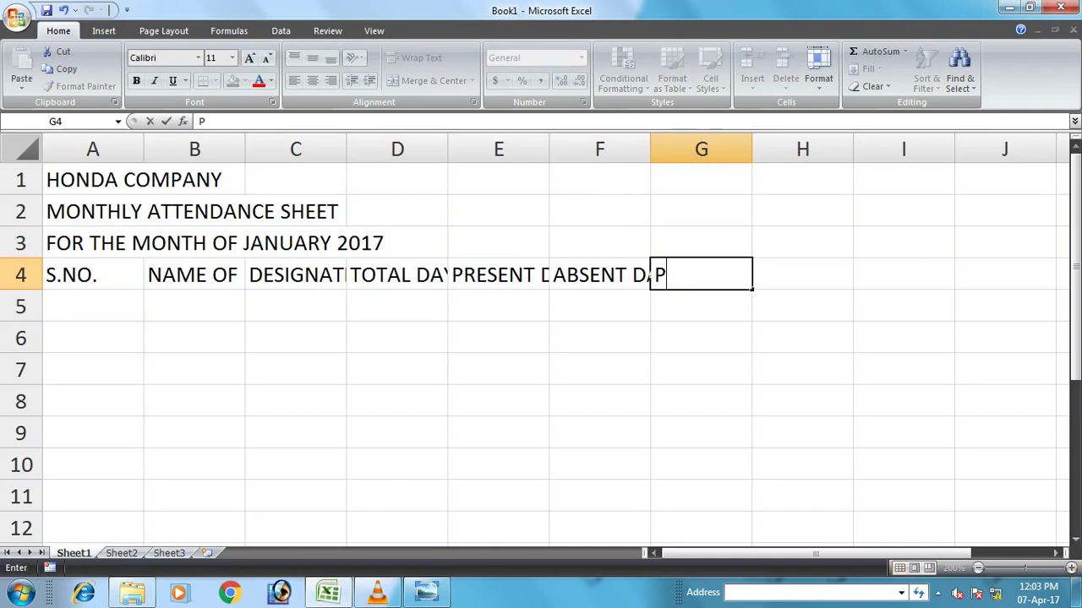
type("ERCENTAGE")
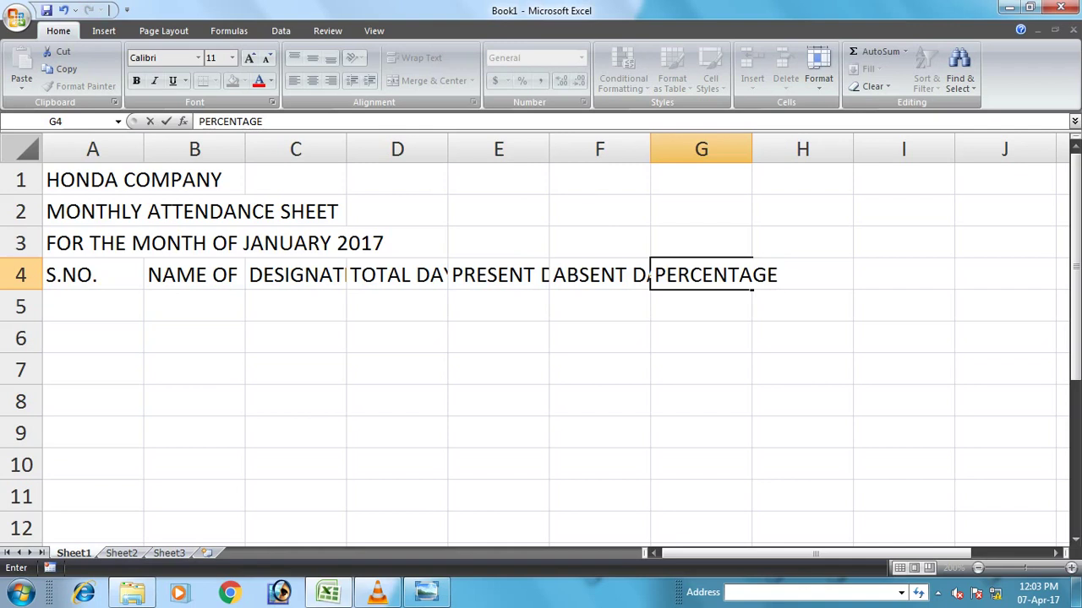
key("Return")
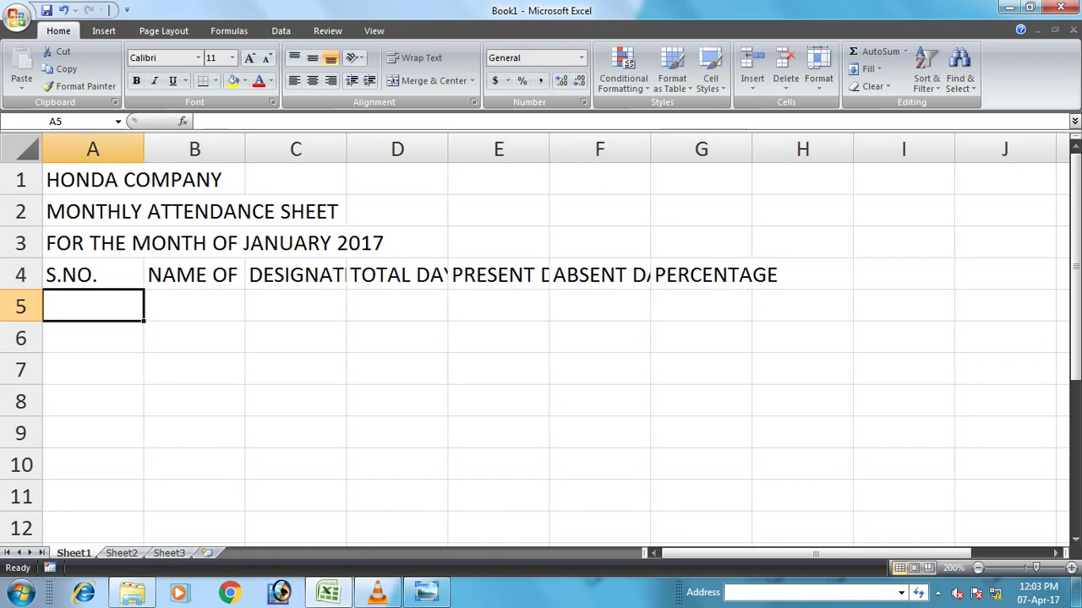
Step: Wrap the headings in columns B–G and shorten row 4 to fit them
left_click(194, 180)
left_click(93, 180)
left_click(296, 369)
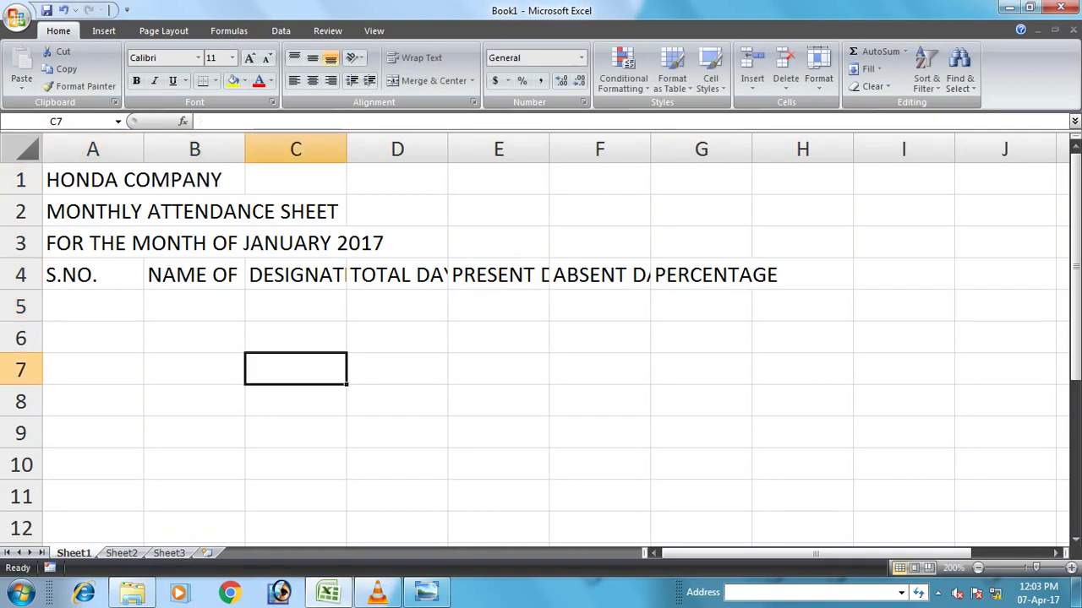
left_click(701, 274)
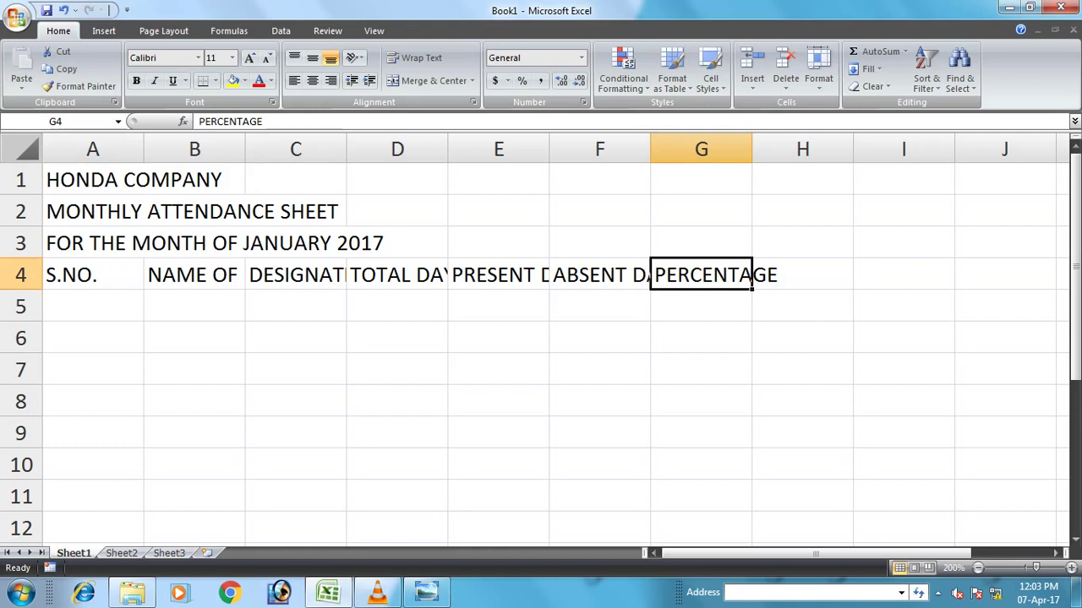
left_click(600, 337)
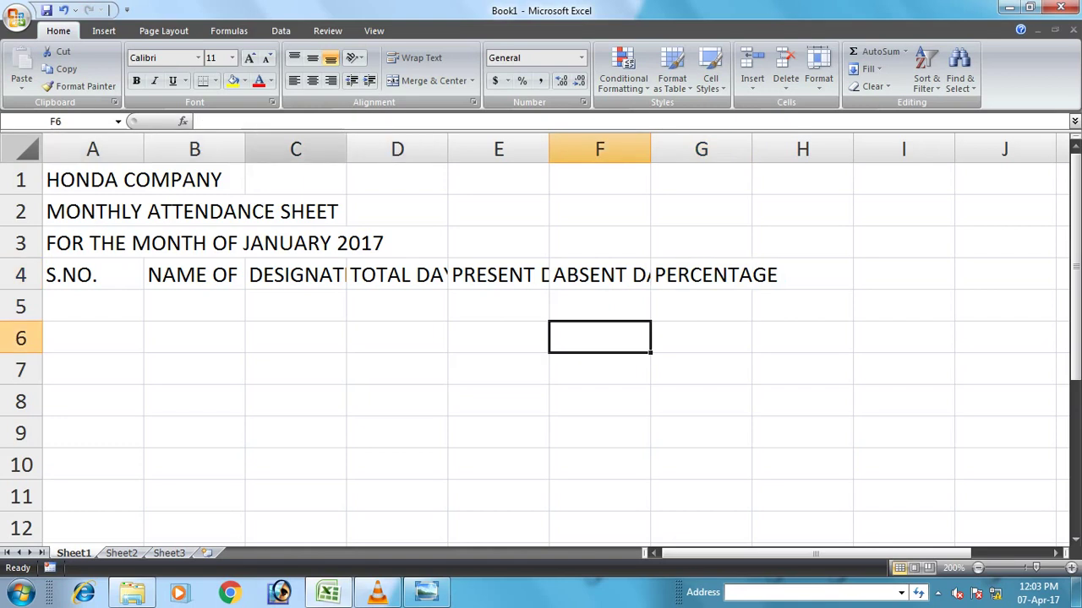
left_click_drag(195, 149, 748, 149)
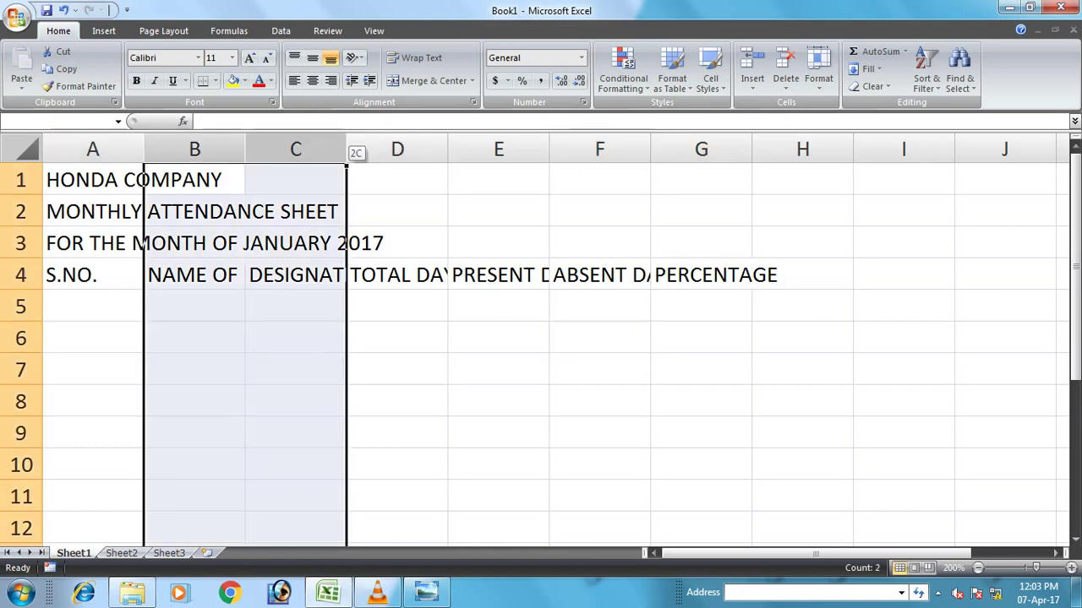
left_click(421, 57)
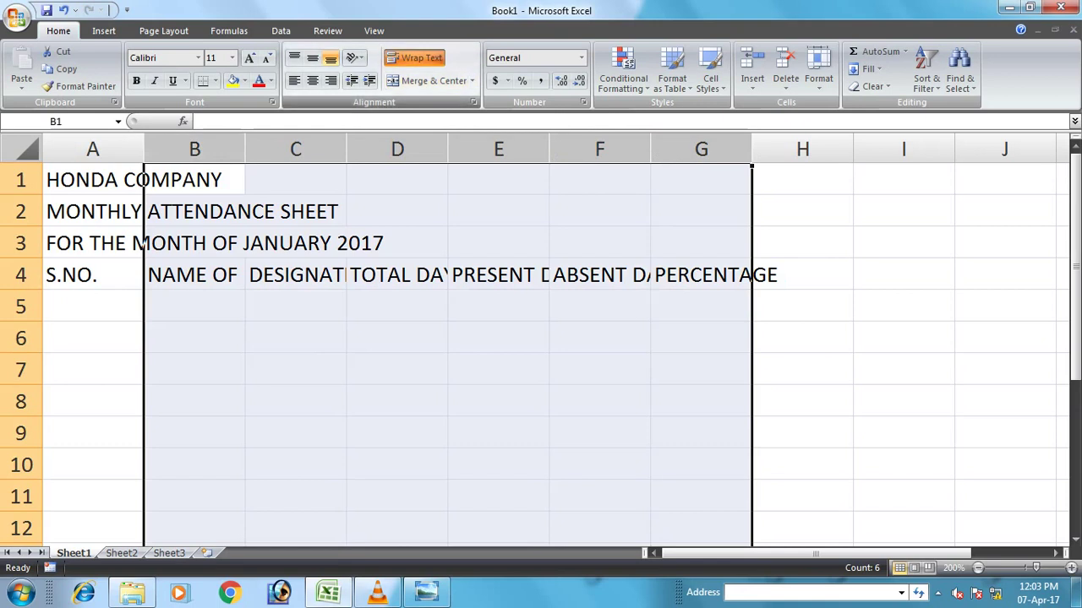
left_click(397, 338)
left_click_drag(21, 385, 21, 323)
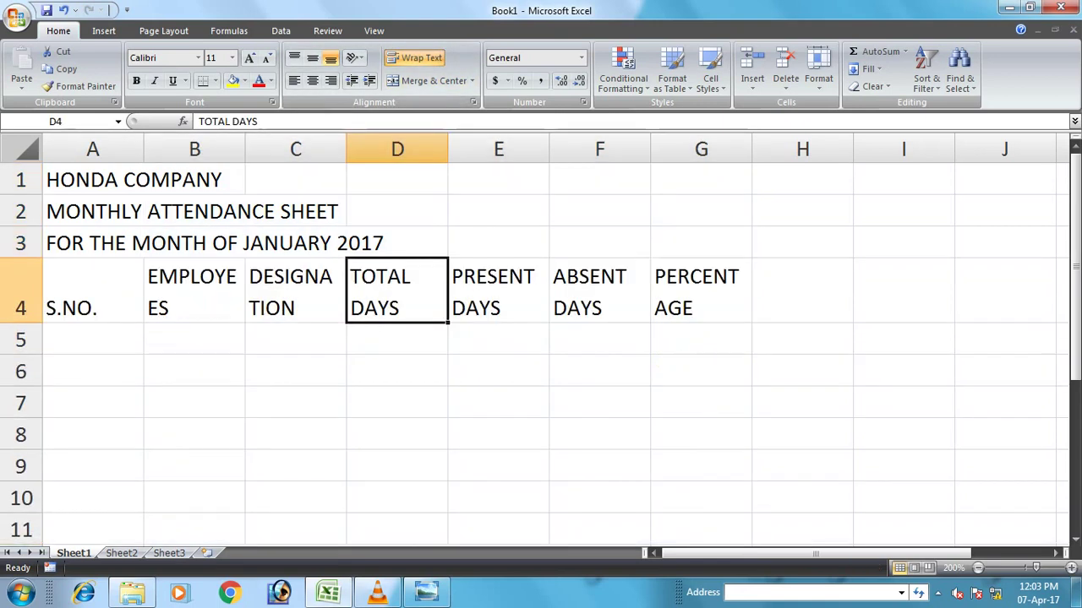
Step: Widen columns B–G equally and centre the headings horizontally and vertically
left_click(194, 149)
left_click_drag(195, 149, 765, 150)
left_click_drag(672, 149, 681, 149)
left_click(312, 80)
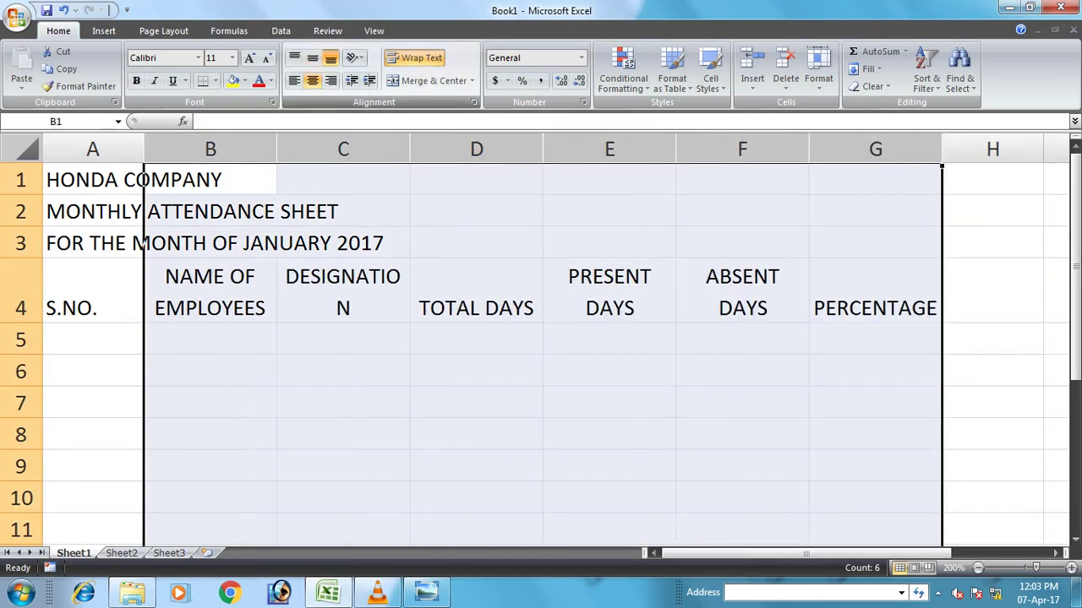
left_click(312, 58)
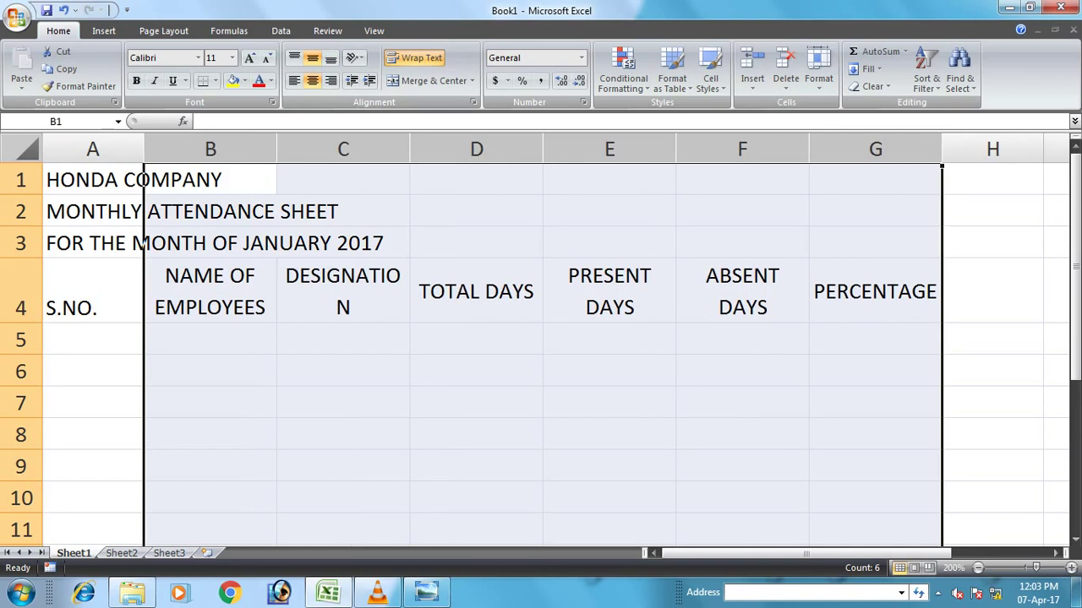
Step: Widen column C so DESIGNATION fits on one line, then select the table area
left_click(343, 291)
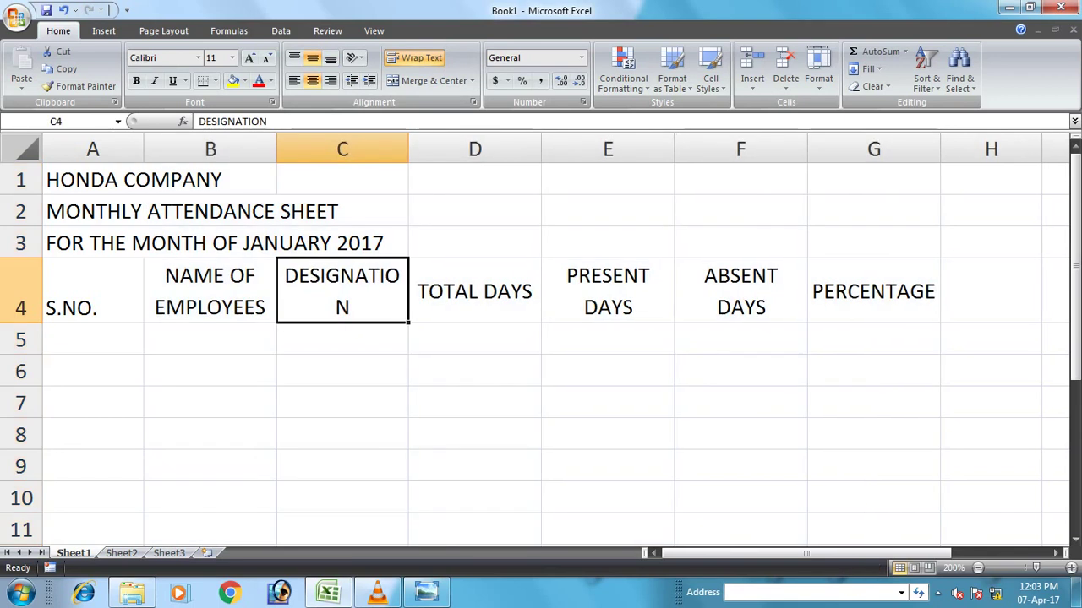
left_click_drag(410, 148, 433, 149)
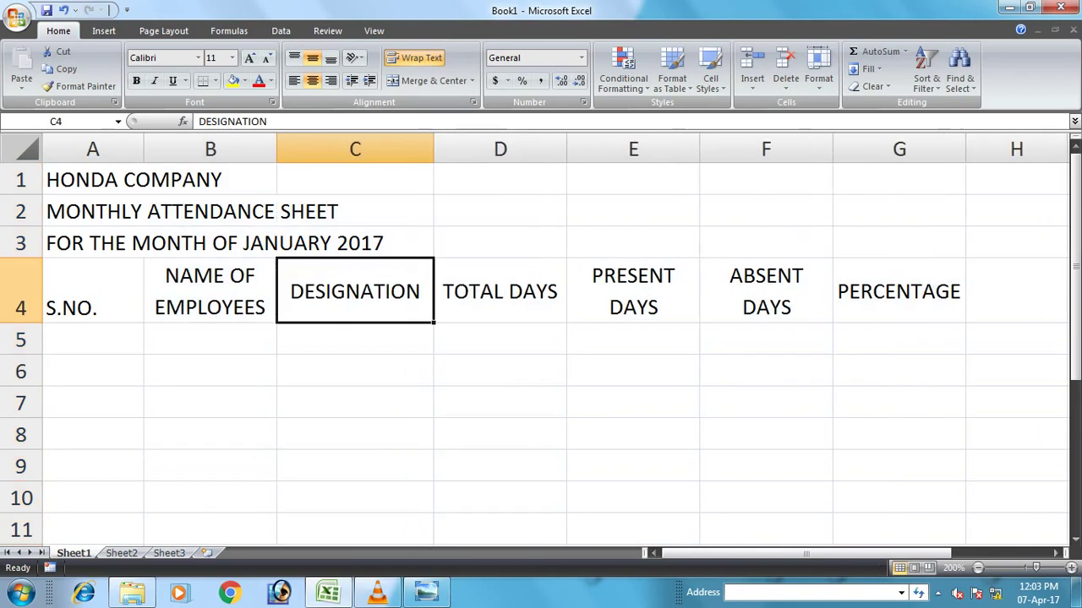
left_click(355, 371)
mouse_move(71, 292)
left_mouse_down()
mouse_move(899, 292)
mouse_move(899, 497)
left_mouse_up()
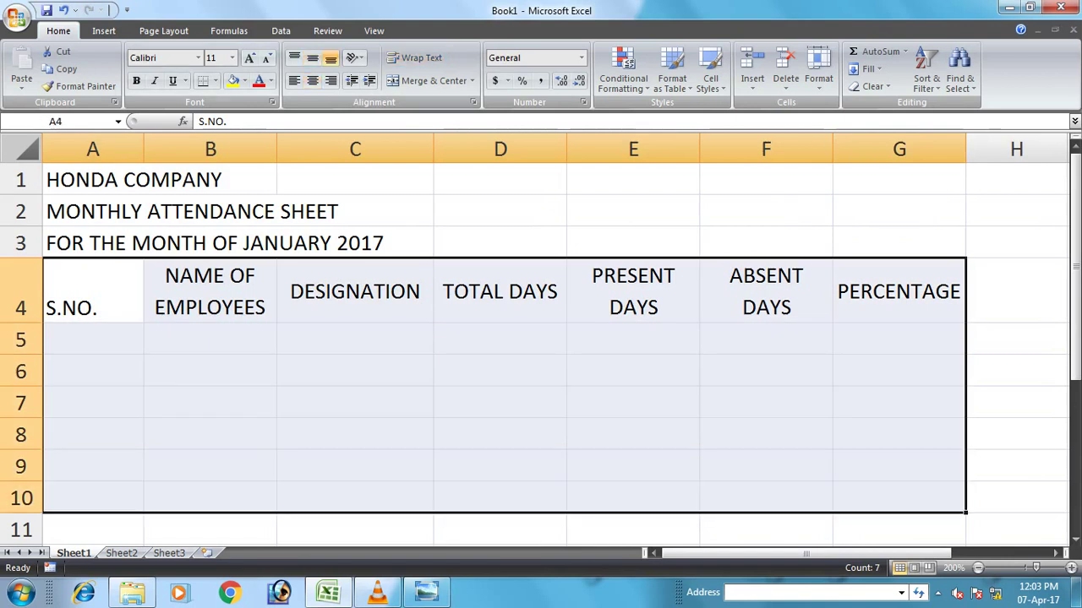
Step: Give the table all borders, centre S.NO., and bold the column headings
left_click(215, 80)
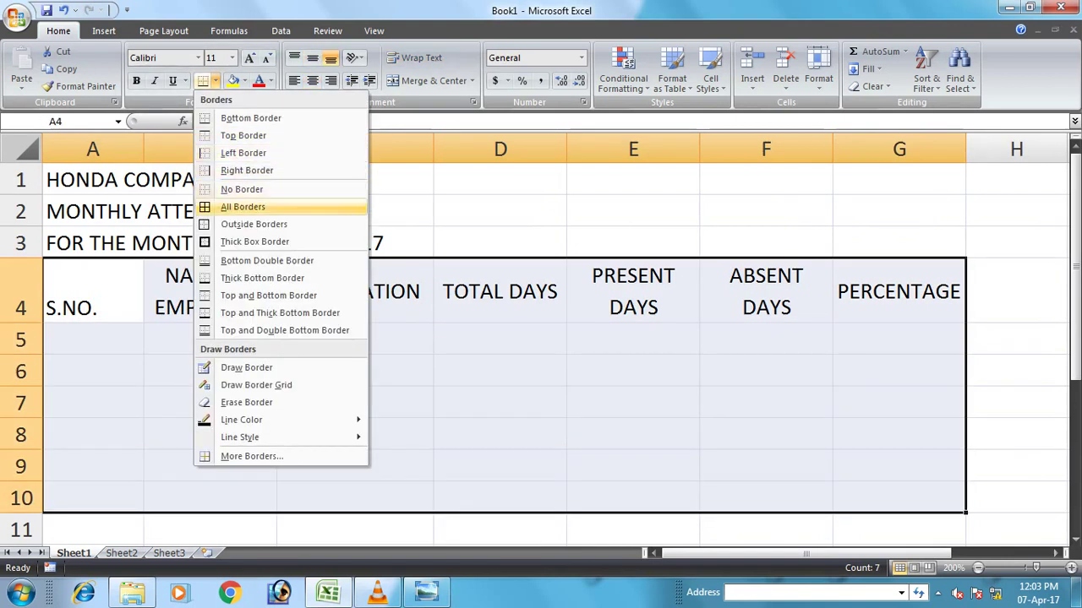
left_click(242, 206)
left_click(312, 80)
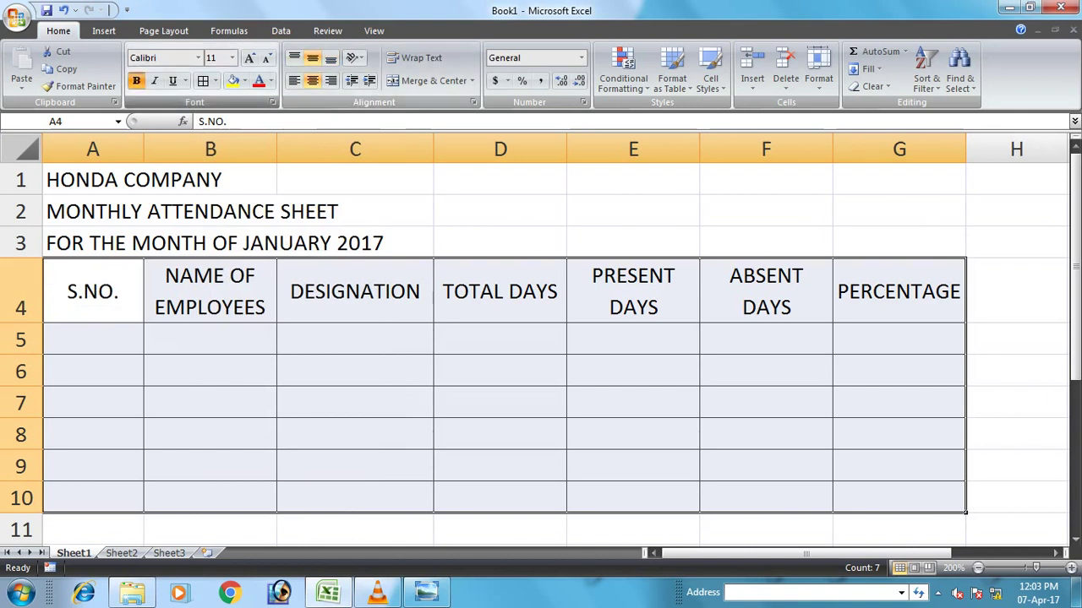
left_click(136, 81)
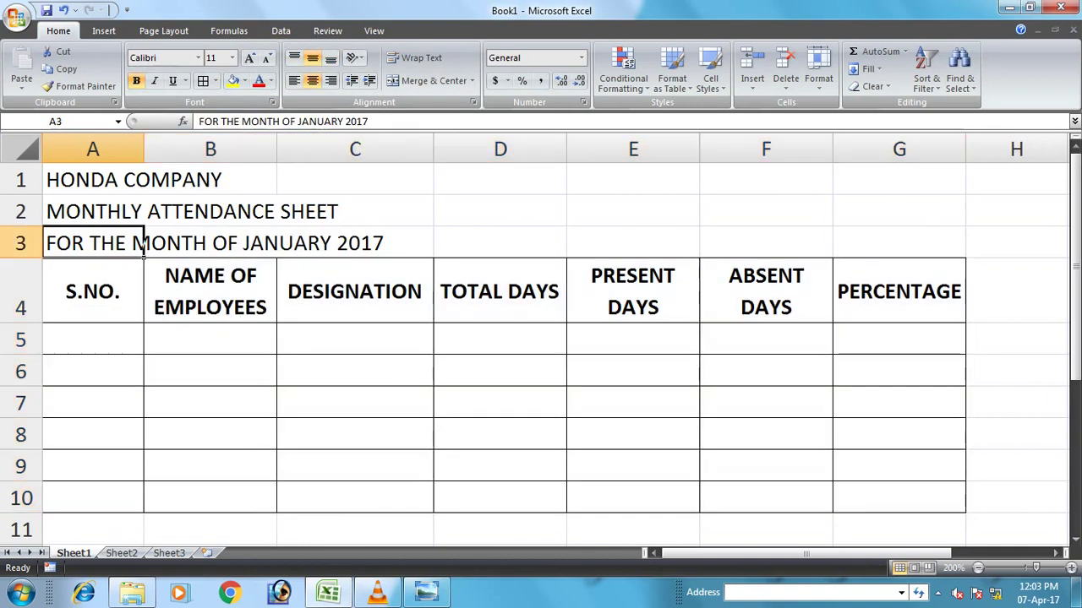
Step: Bold the title lines in A1:A3 and enter serial numbers 1 and 2 in A5:A6
left_click_drag(93, 243, 93, 179)
left_click(136, 81)
left_click(93, 338)
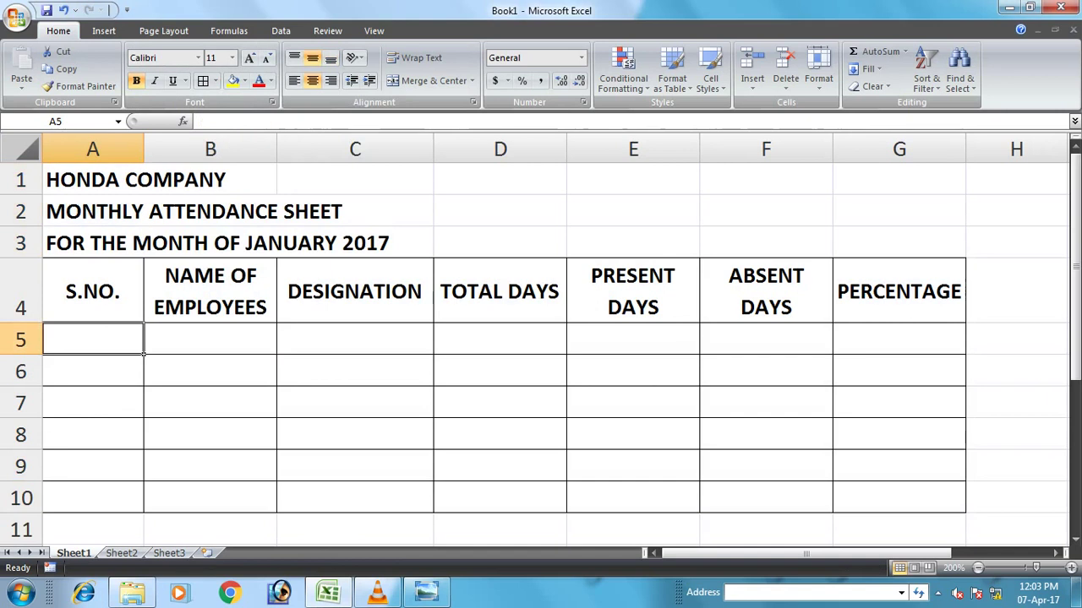
type("1")
key("Return")
type("2")
key("Return")
mouse_move(93, 339)
left_mouse_down()
mouse_move(93, 372)
mouse_move(144, 507)
left_mouse_up()
Step: Fill the serial numbers down the table and delete the extra sixth row
left_click(211, 339)
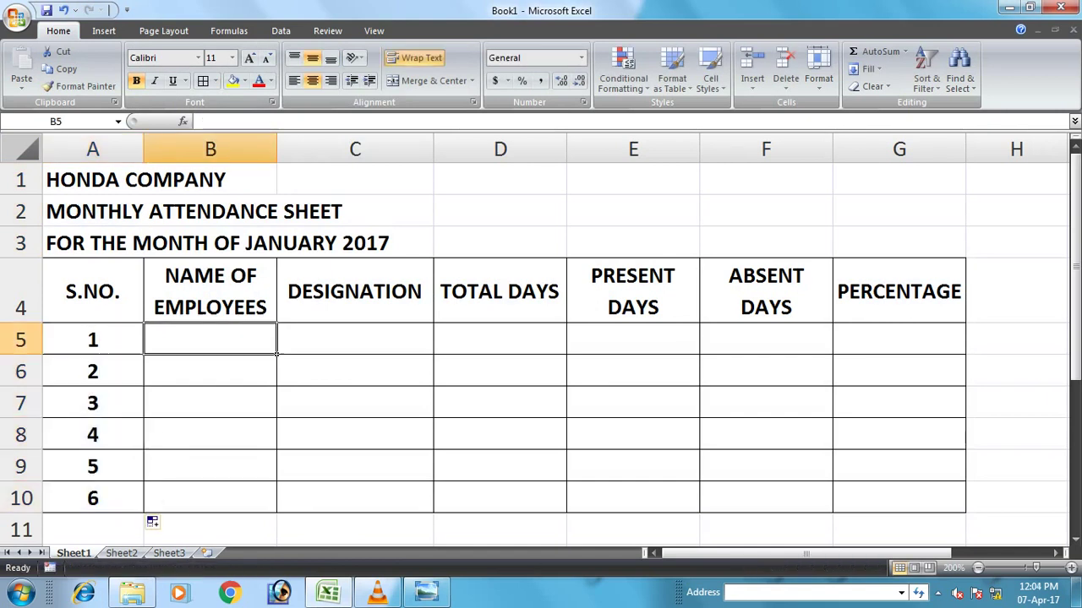
left_click(21, 498)
key("ctrl+minus")
left_click(210, 339)
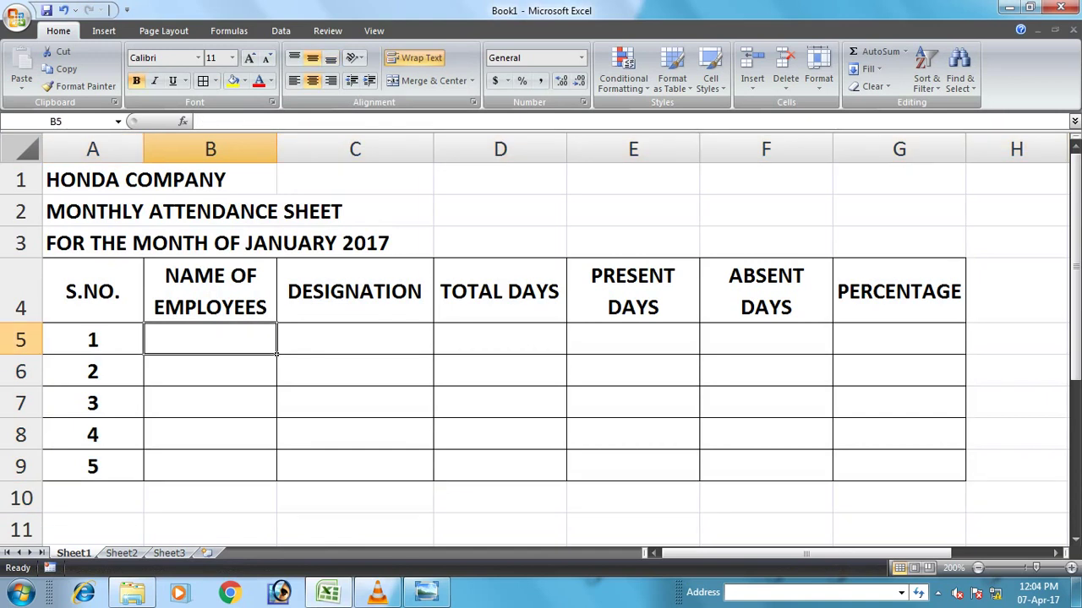
Step: Enter the first three employee names in B5:B7
type("A")
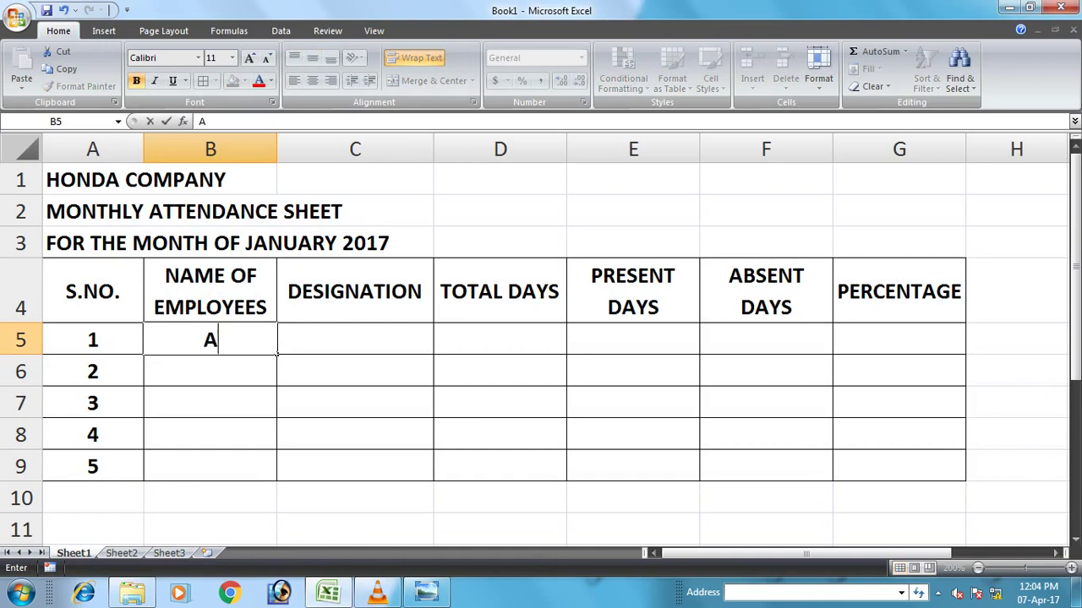
type("ZHAR")
key("Return")
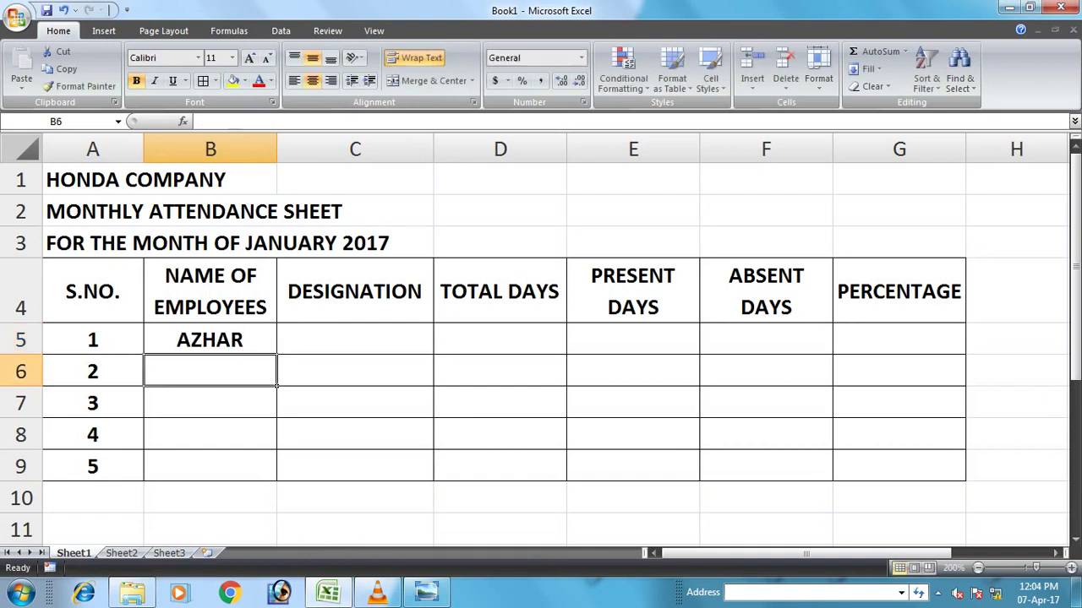
type("RIZWAN")
key("Return")
type("SHAFIQ")
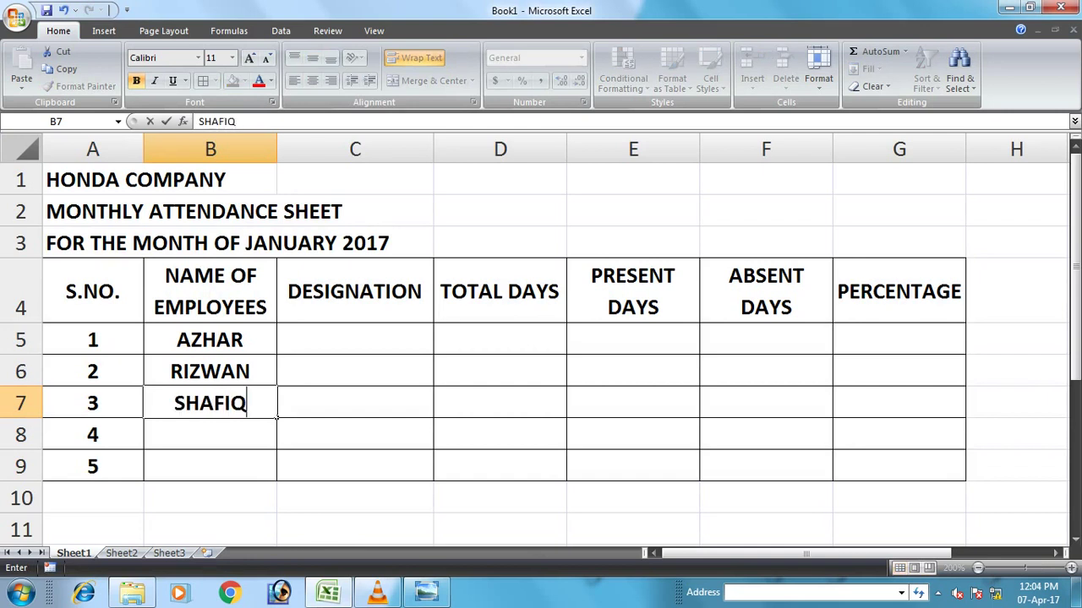
key("Return")
Step: Enter the fourth and fifth employee names in B8:B9, fixing a typo in the fourth
type("ADANA")
key("BackSpace")
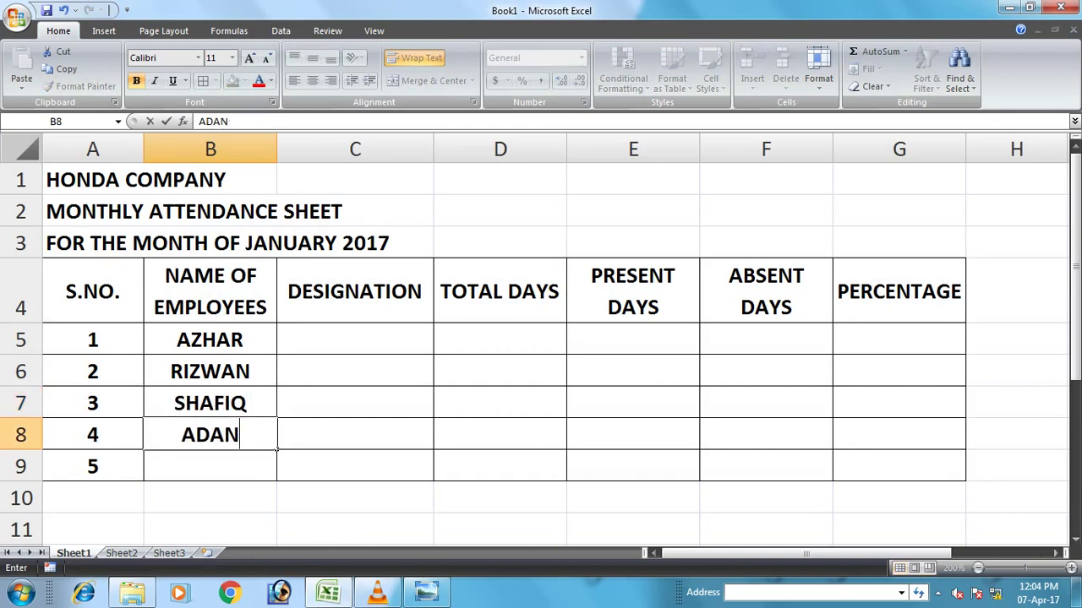
key("Return")
key("Up")
type("ADNAN")
key("Return")
type("NADEEM")
key("Return")
key("Up")
key("Up")
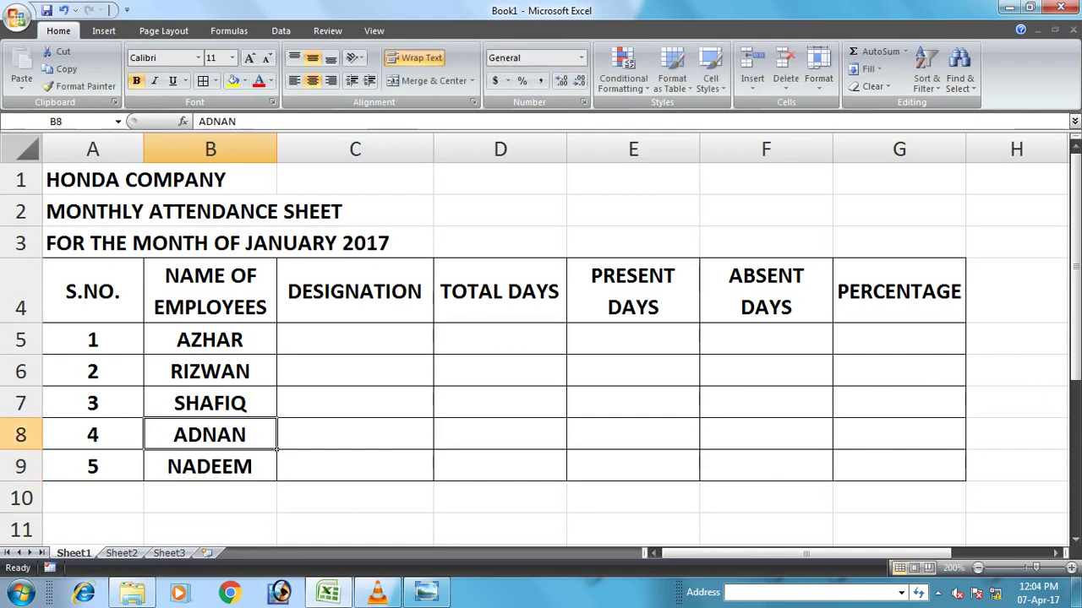
key("Up")
key("Up")
key("Up")
key("Right")
type("ACCOUNTA")
Step: Enter ACCOUNTANT for the first two employees and SEO for the third
key("BackSpace")
type("AN")
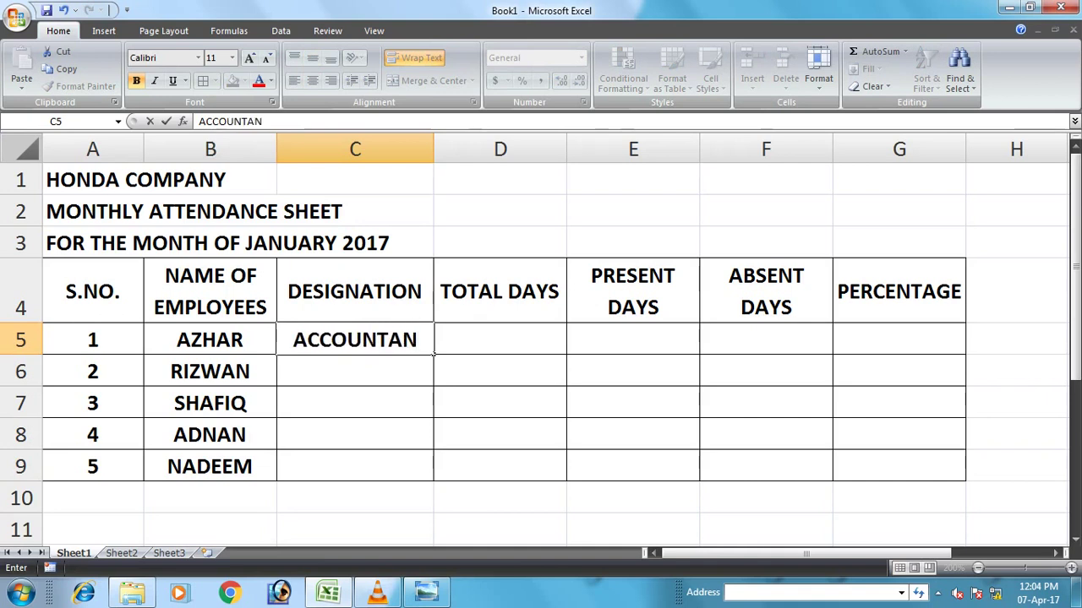
type("T")
key("Return")
key("Up")
key("ctrl+c")
key("Down")
key("ctrl+v")
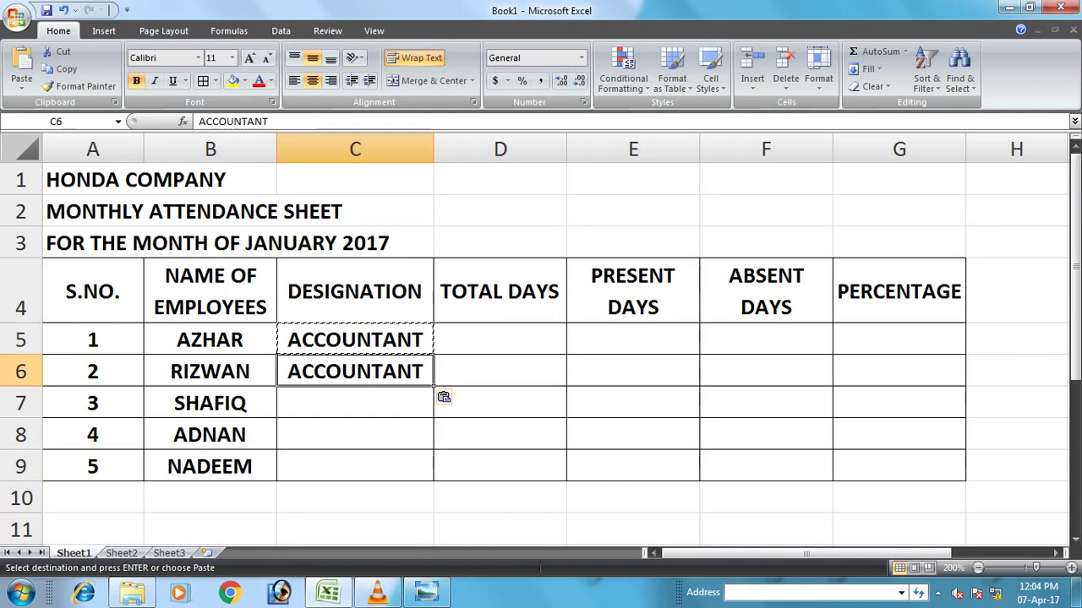
key("Down")
type("S")
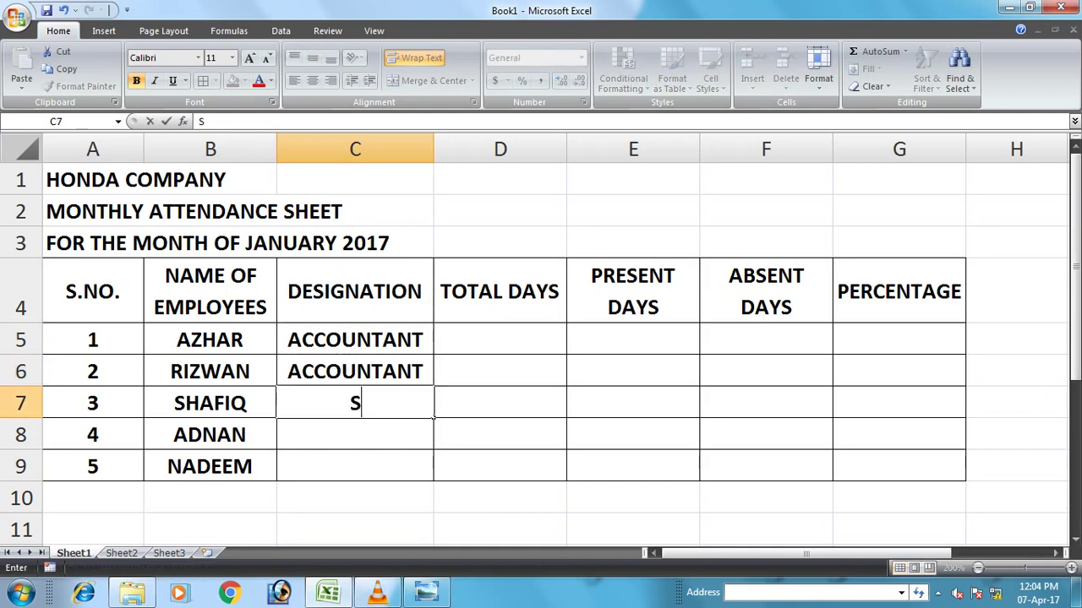
type("EO")
key("Return")
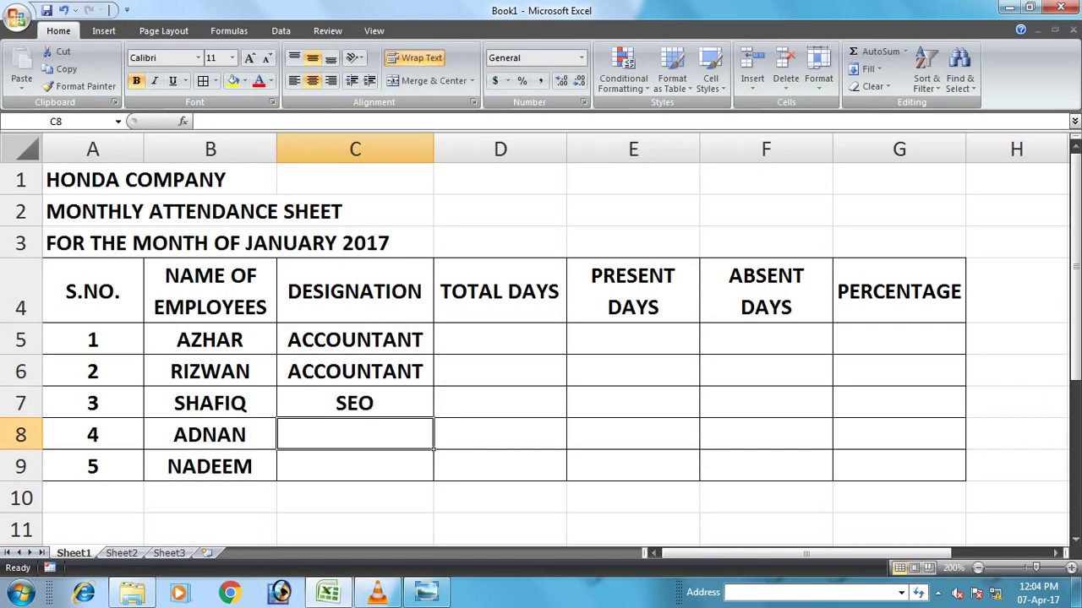
Step: Enter ADMIN OFFICER as the designation for the fourth and fifth employees
type("ADMIN")
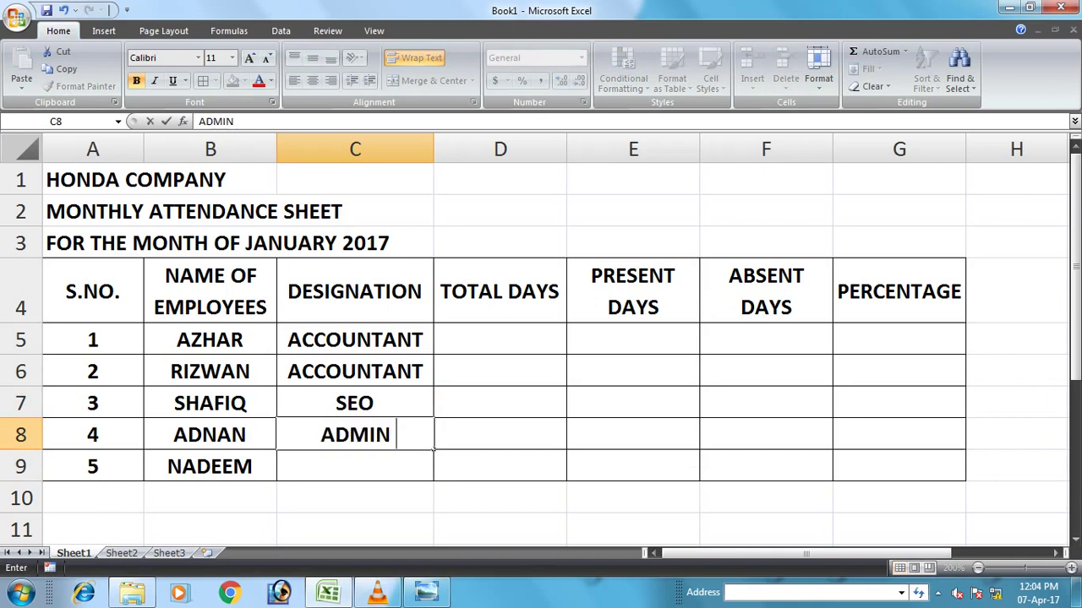
type(" OFFICER")
key("Return")
key("Up")
key("ctrl+c")
key("Down")
key("ctrl+v")
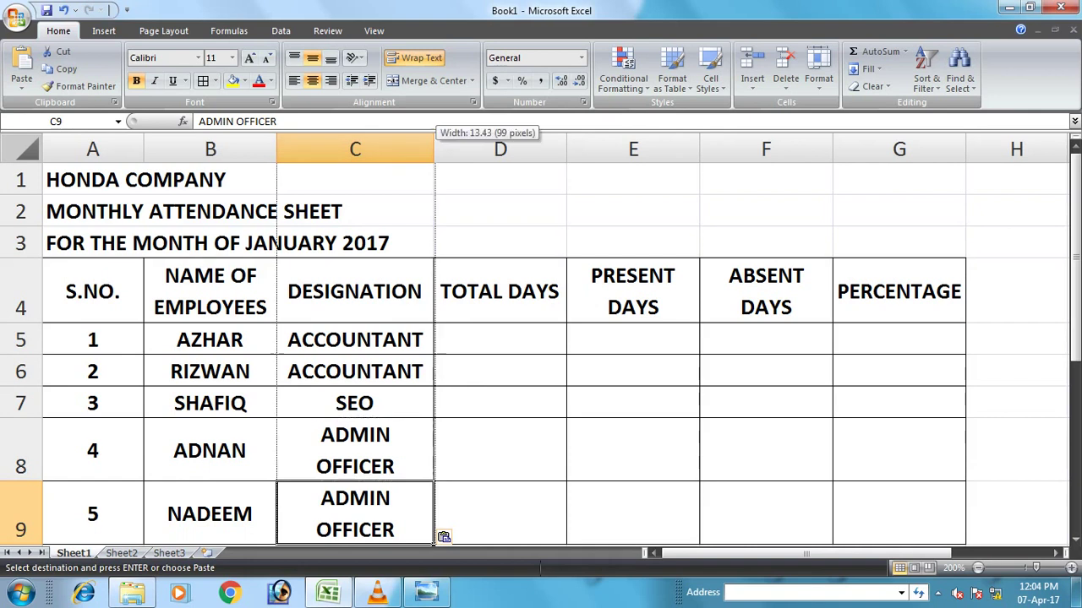
Step: Widen column C to fit ADMIN OFFICER and make rows 5–9 equal height
left_click_drag(433, 148, 473, 149)
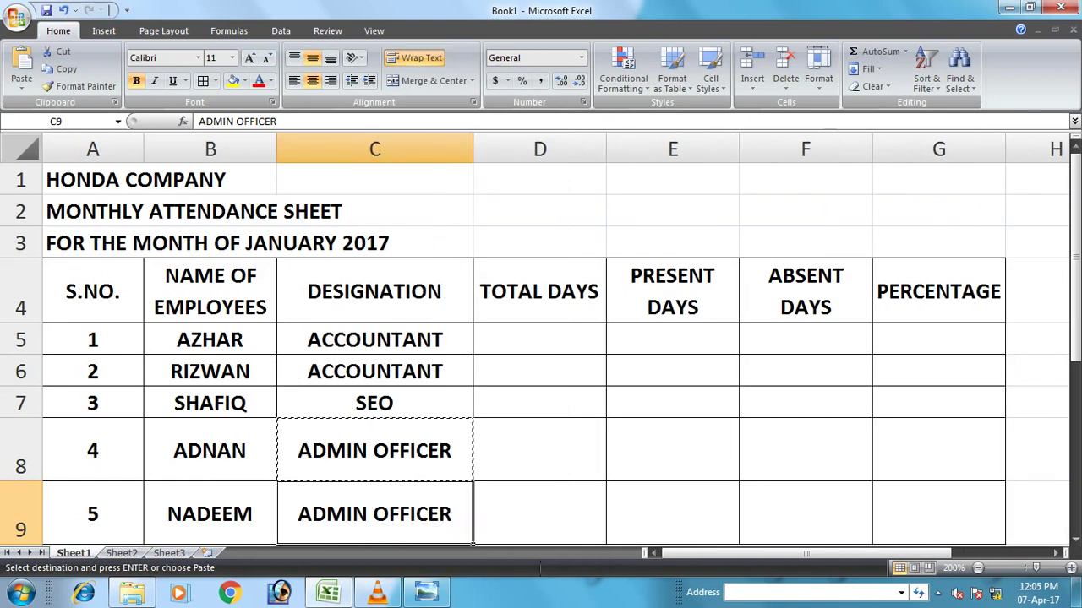
left_click_drag(22, 339, 21, 515)
left_click_drag(21, 356, 21, 354)
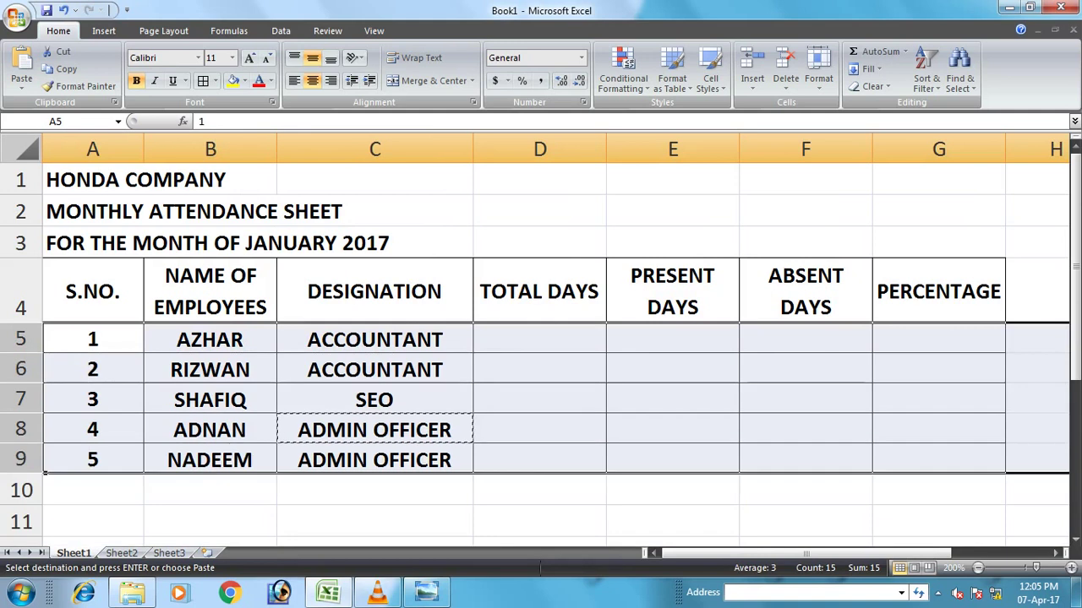
left_click(604, 349)
Step: Fill TOTAL DAYS in D5:D9 with 31 for every employee
type("30")
key("Return")
left_click(604, 349)
type("31")
key("Return")
left_click(604, 349)
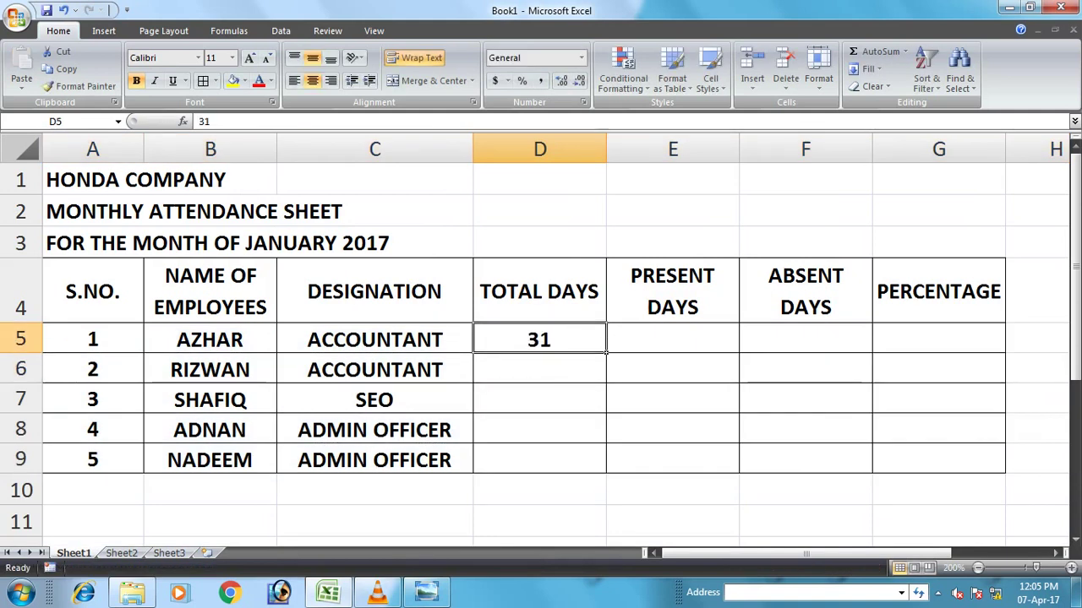
key("ctrl+c")
key("Down")
key("shift+Down")
key("shift+Down")
key("shift+Down")
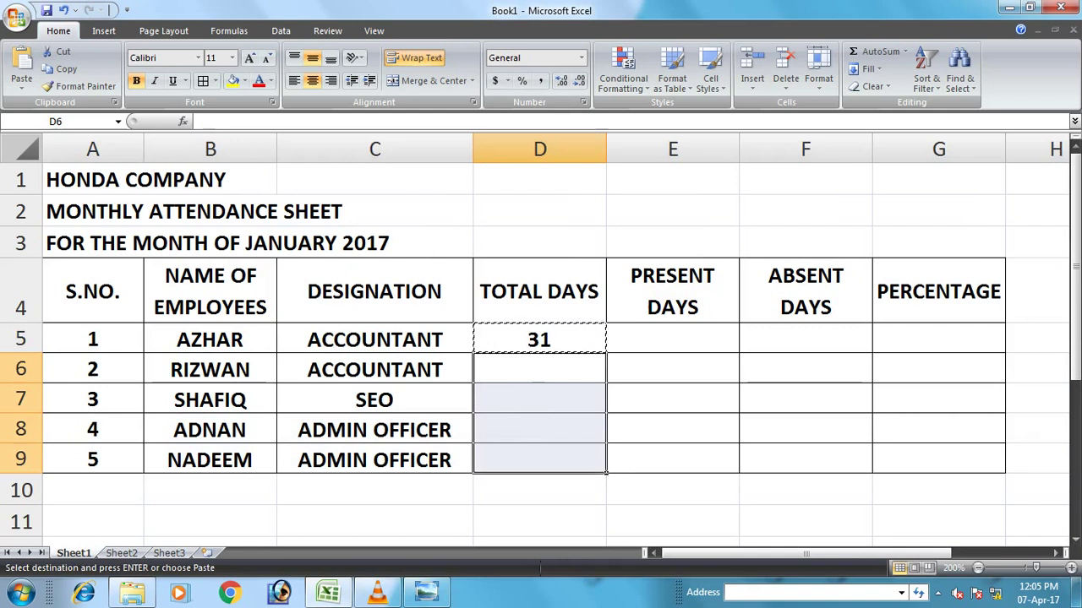
key("ctrl+v")
Step: Enter present days 26, 25, 30, 29 and 28 in E5:E9
key("Right")
key("Up")
type("2")
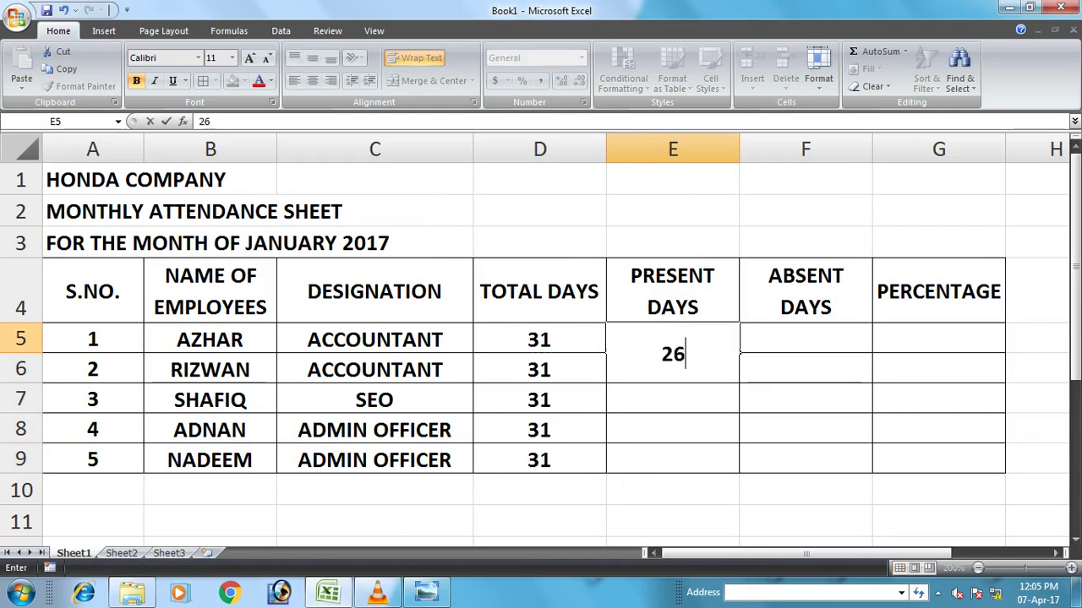
type("6")
key("Return")
type("25")
key("Return")
type("30")
key("Return")
type("29")
key("Return")
type("2")
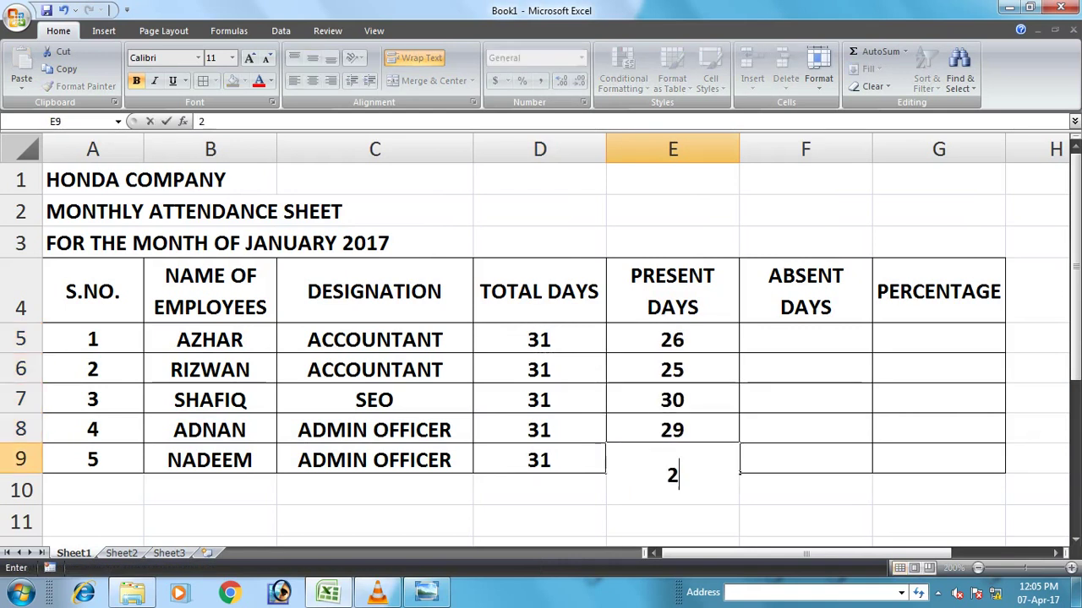
type("8")
key("Return")
left_click(672, 399)
key("Up")
key("Up")
key("Right")
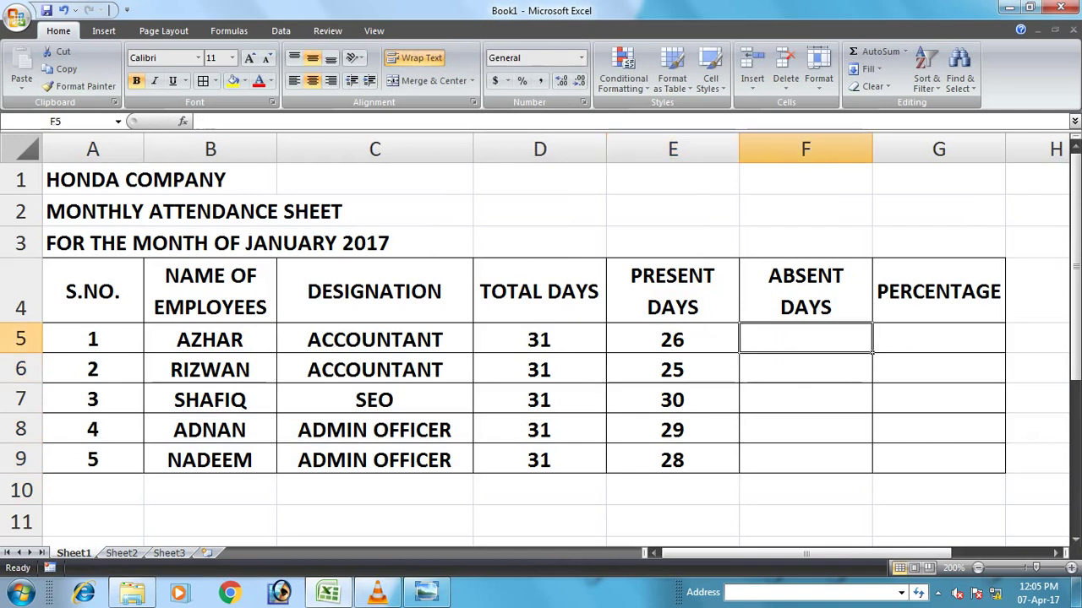
Step: Enter =D5-E5 in F5 for absent days and copy it down to F6:F9
type("=")
key("Left")
key("Left")
type("-")
key("Left")
key("Return")
key("Up")
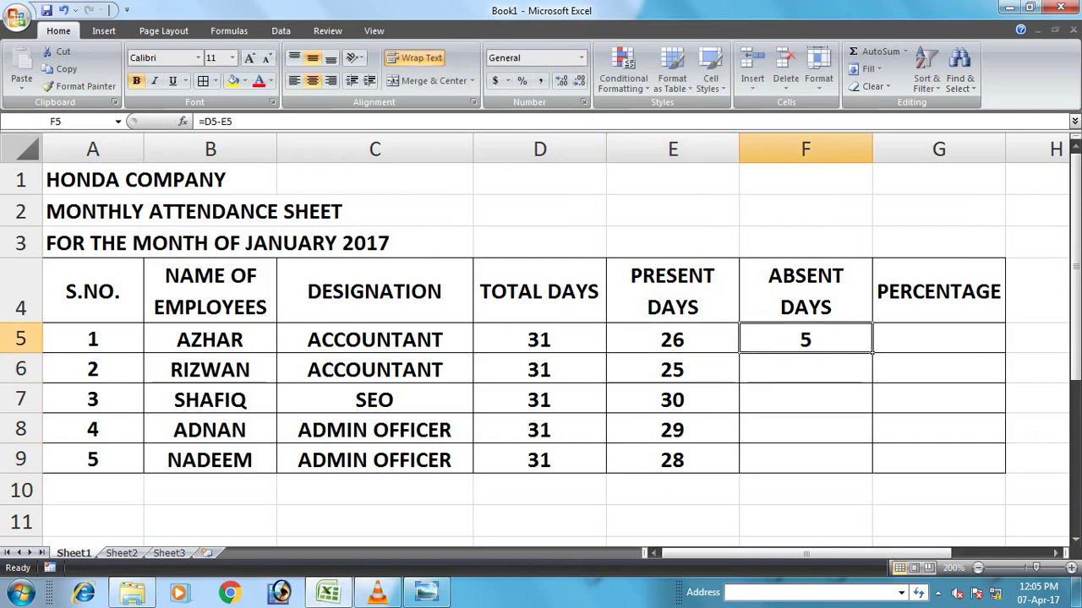
key("ctrl+c")
key("Down")
key("shift+Down")
key("shift+Down")
key("shift+Down")
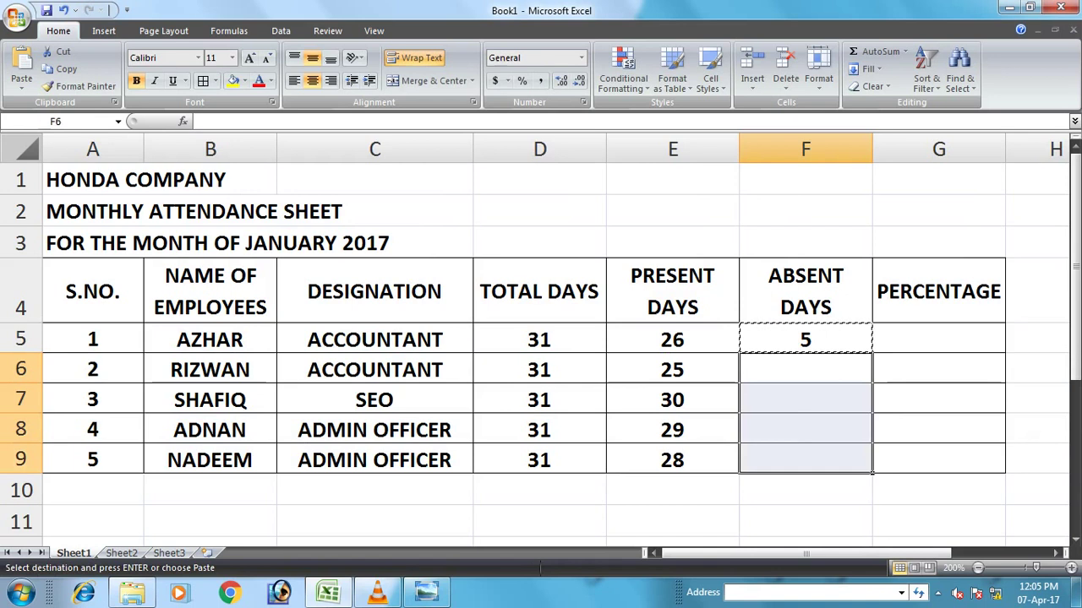
key("ctrl+v")
Step: Enter the attendance ratio formula =E5/D5 in G5, giving 0.83870968
key("Right")
left_click(938, 338)
key("Left")
key("Left")
type("/")
key("Left")
key("Left")
key("Left")
key("Return")
key("Up")
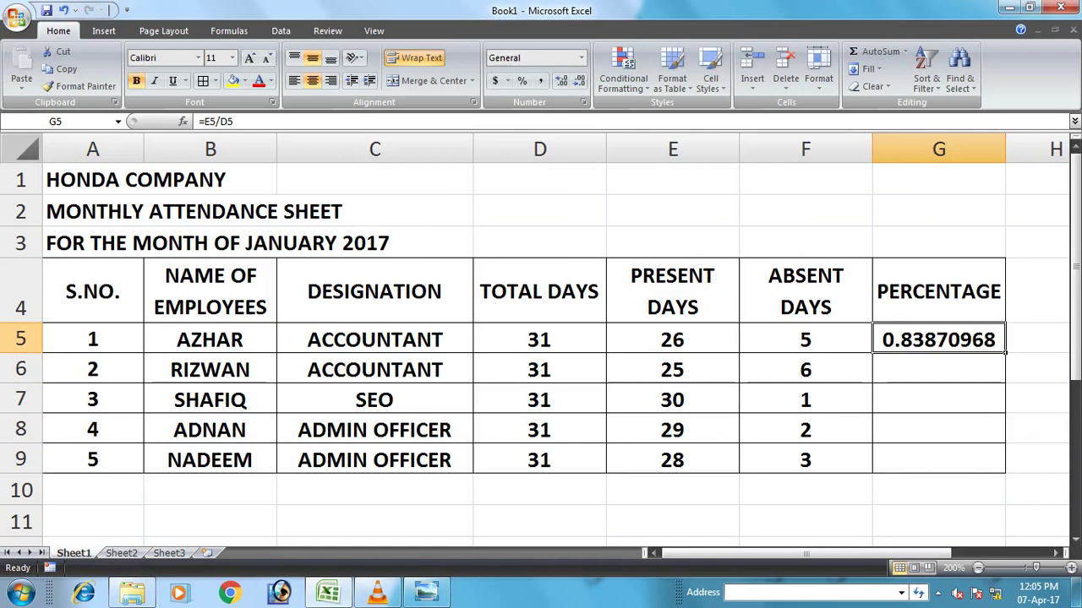
Step: Format G5 as a percentage, fill it down to G9, then show the Thanks for Watching image
left_click(522, 80)
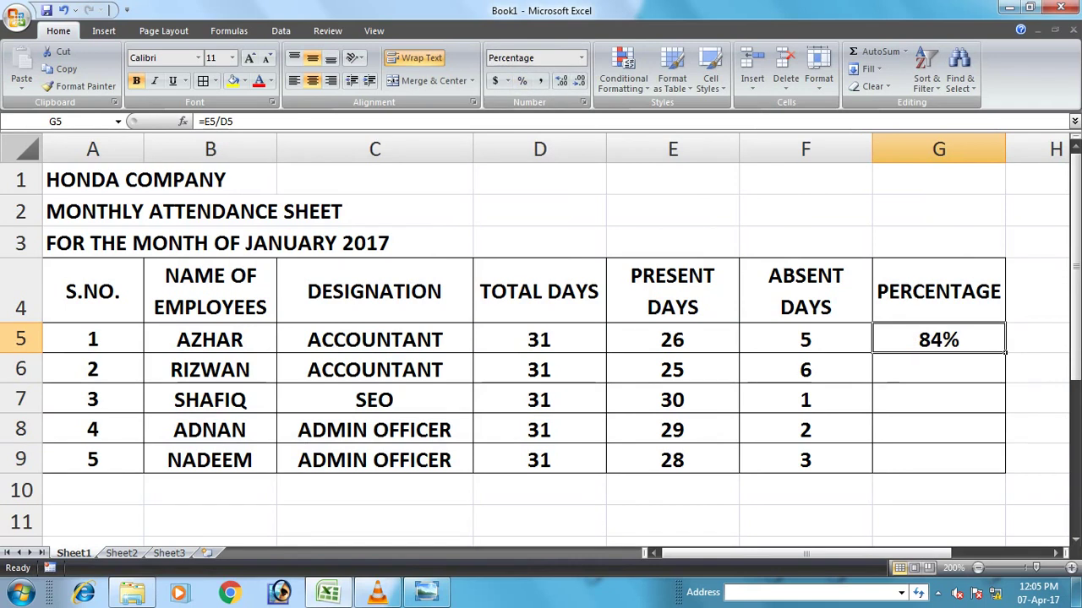
left_click_drag(1006, 354, 1006, 473)
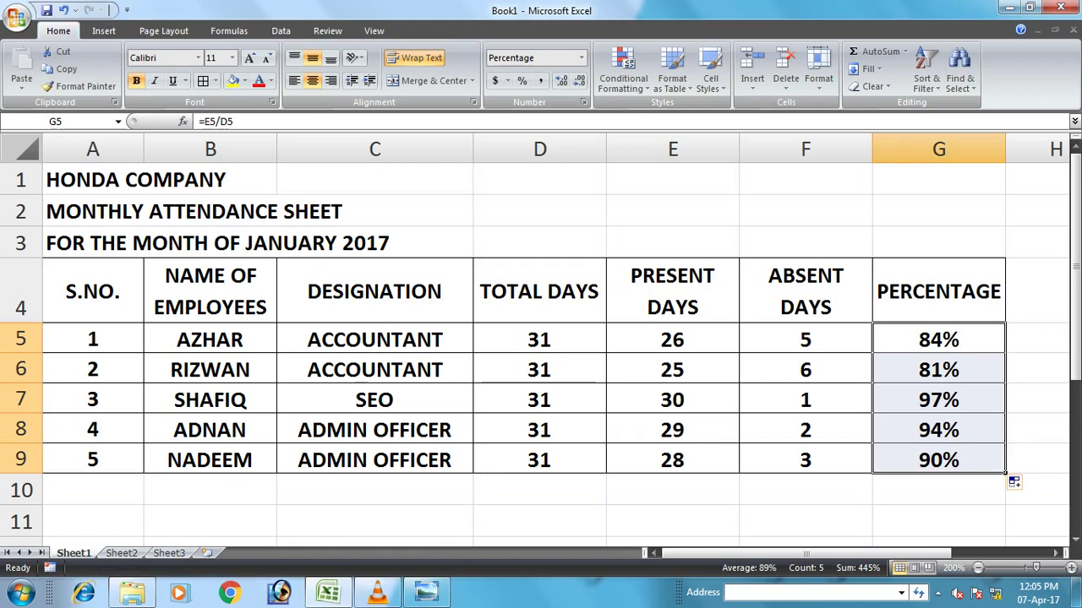
left_click(805, 521)
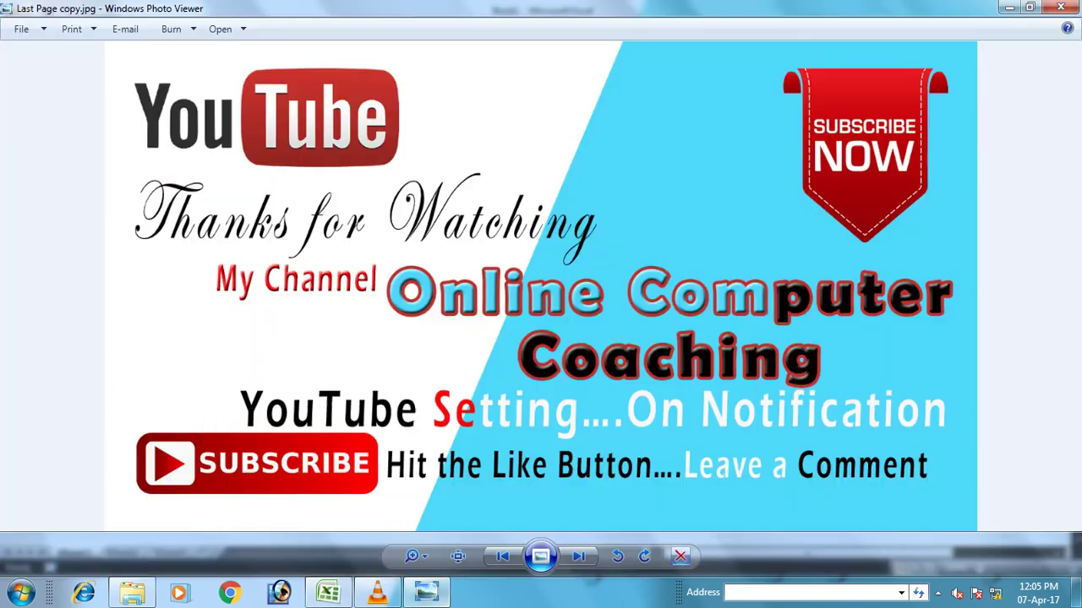
left_click(426, 592)
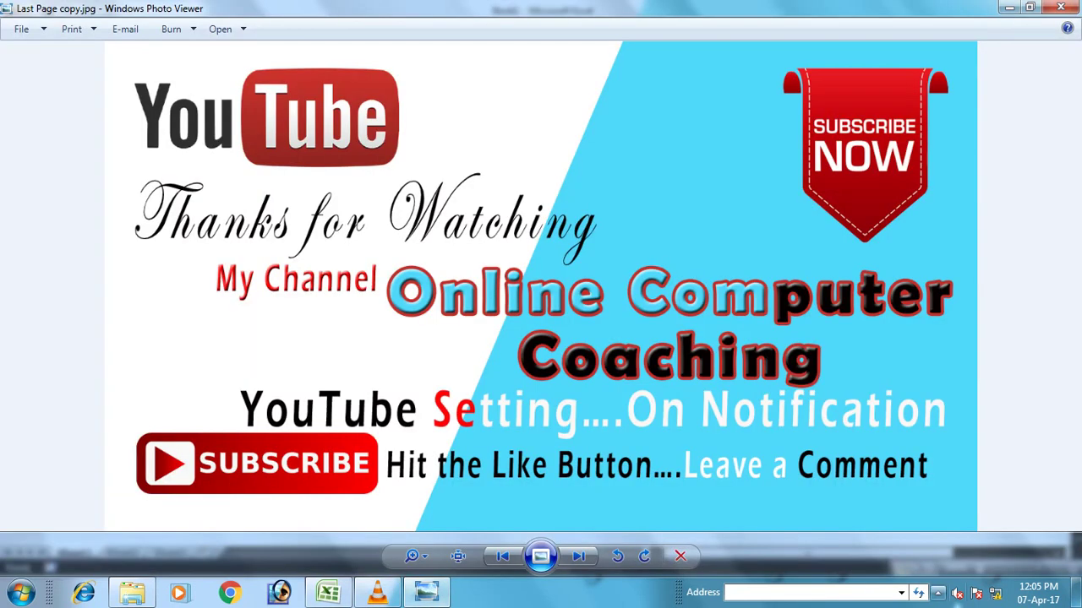